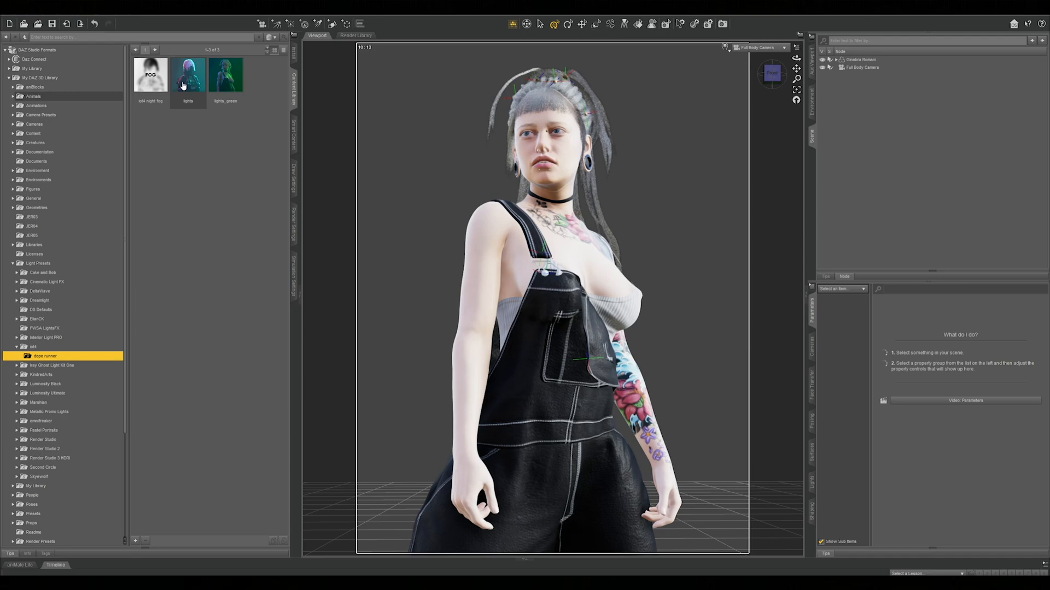
Load the "lights" preset from the dope runner light folder and set the main viewport to the NVIDIA Iray preview
double_click(183, 85)
left_click(728, 52)
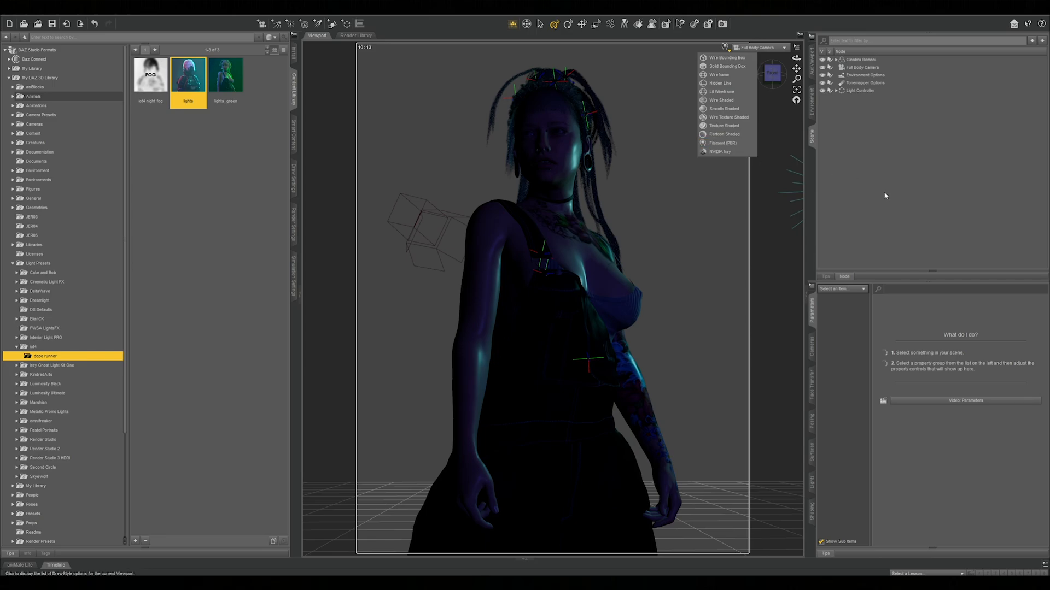
left_click(720, 152)
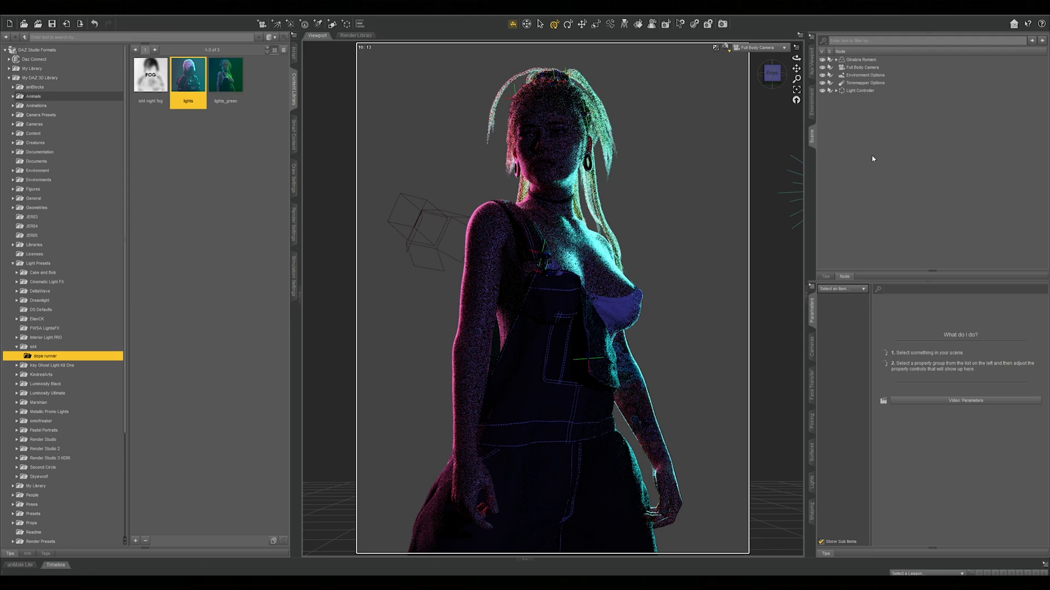
Move the Light Controller farther forward and higher, using the auxiliary viewport to reposition the whole light rig
left_click(888, 92)
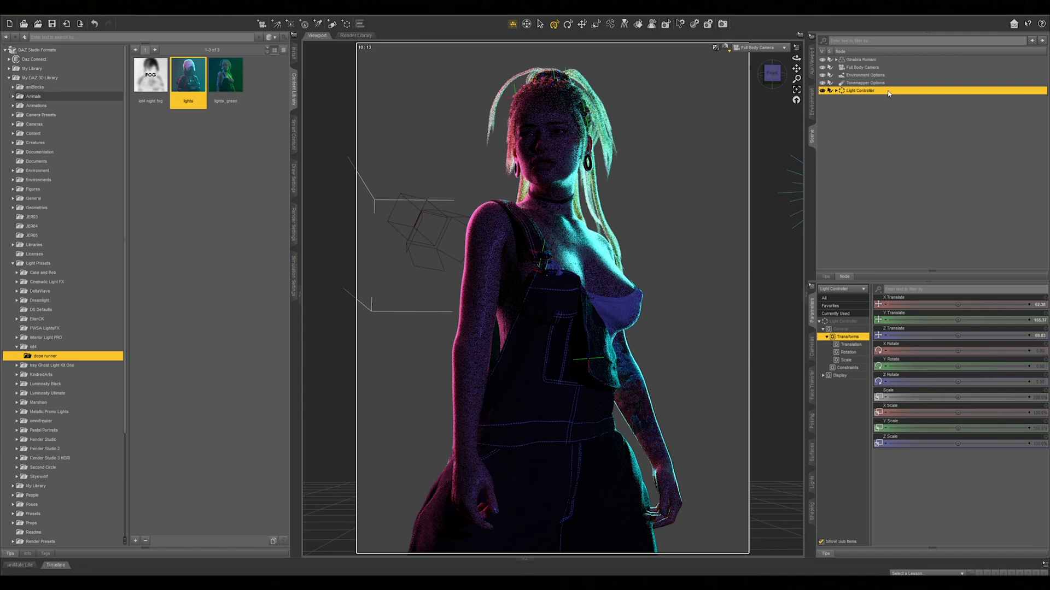
left_click(812, 61)
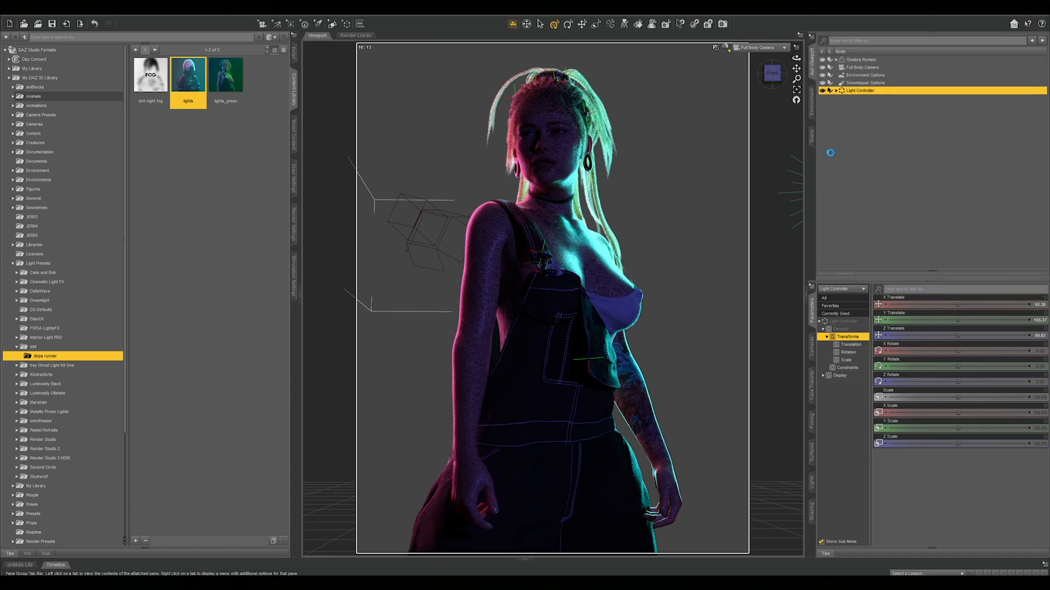
left_click_drag(1041, 52, 1040, 56)
left_click_drag(977, 240, 980, 302)
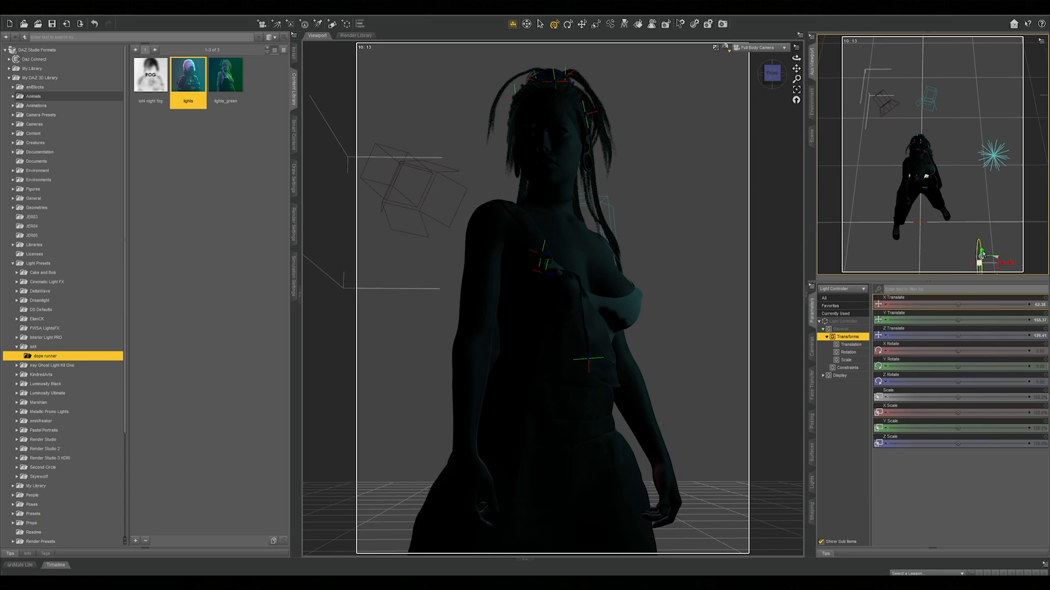
left_click_drag(979, 254, 985, 231)
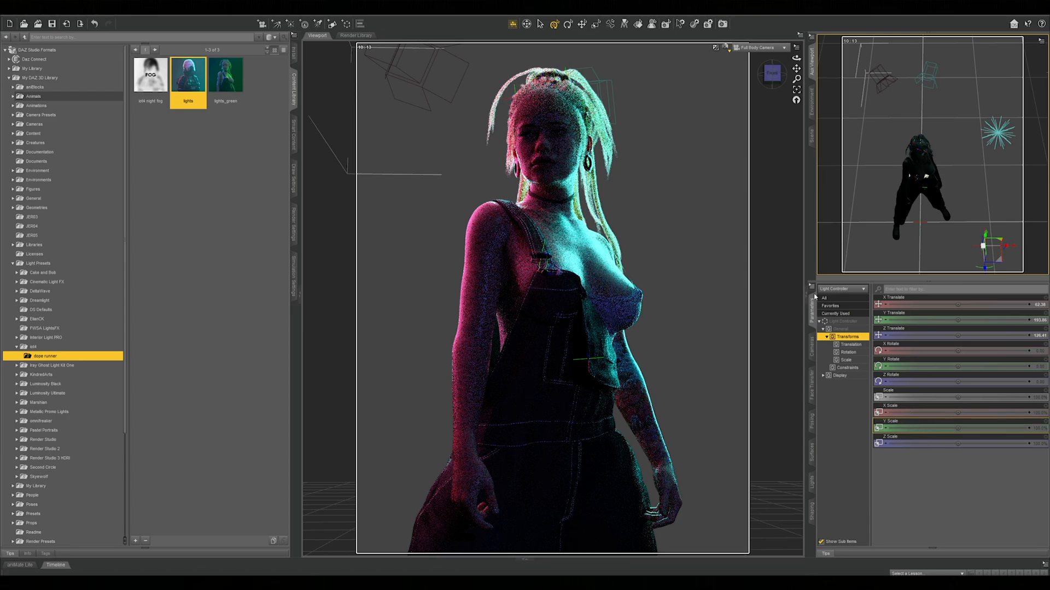
Clear the scene selection and create a new spotlight labelled SpotLight (2) with default settings
left_click(811, 135)
left_click(894, 166)
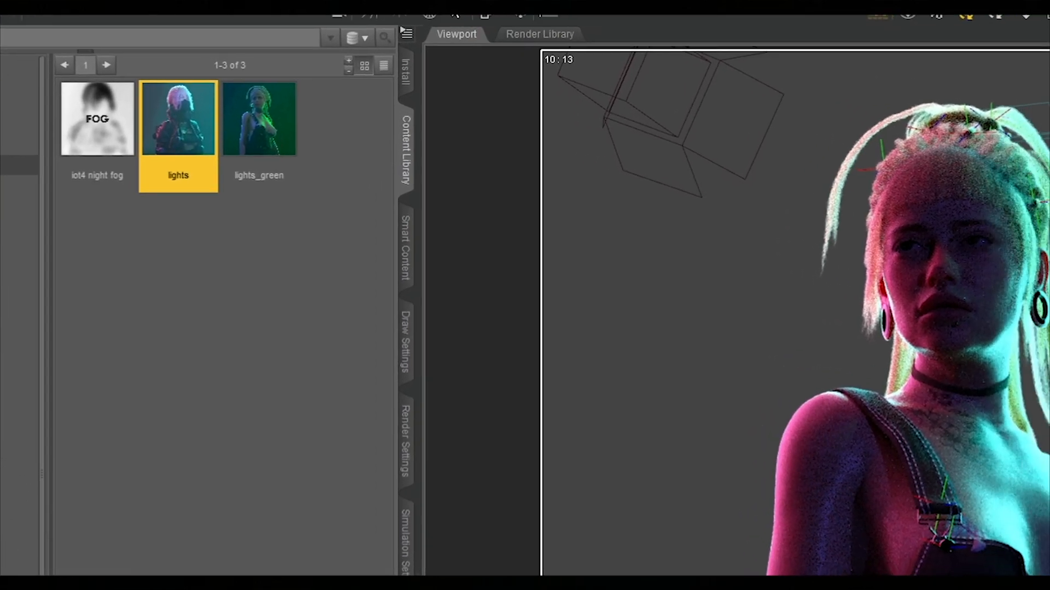
left_click(543, 34)
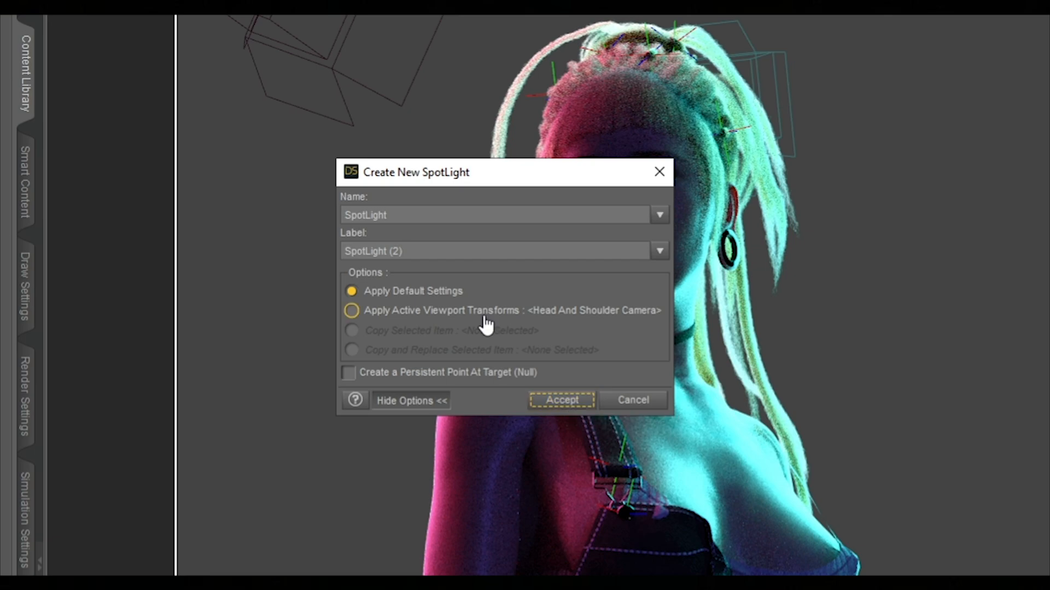
left_click(568, 401)
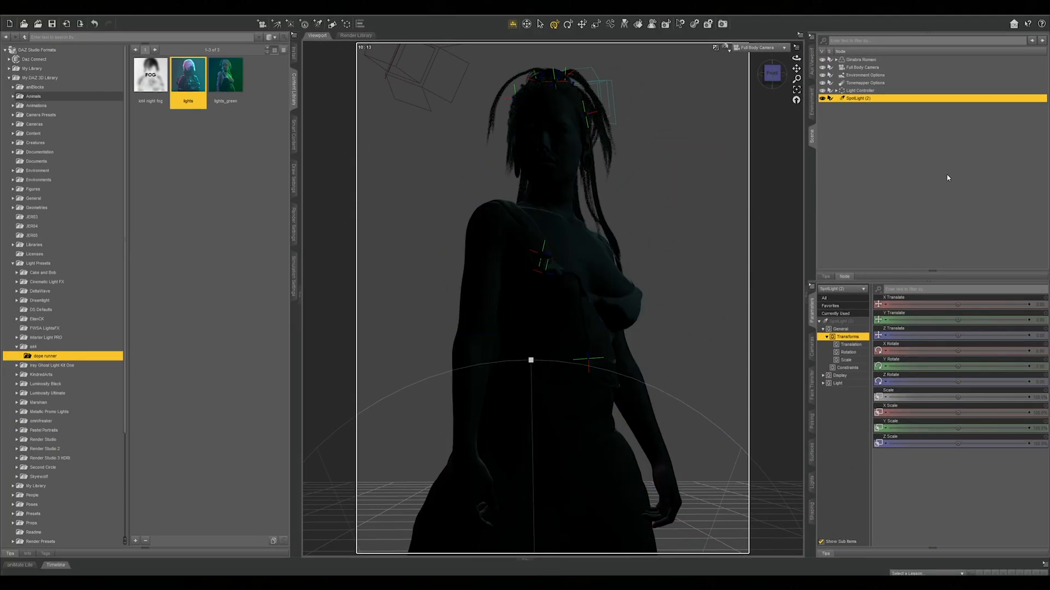
Look through SpotLight (2) in the auxiliary viewport and position it above and in front of the figure, aimed down at her
left_click(811, 73)
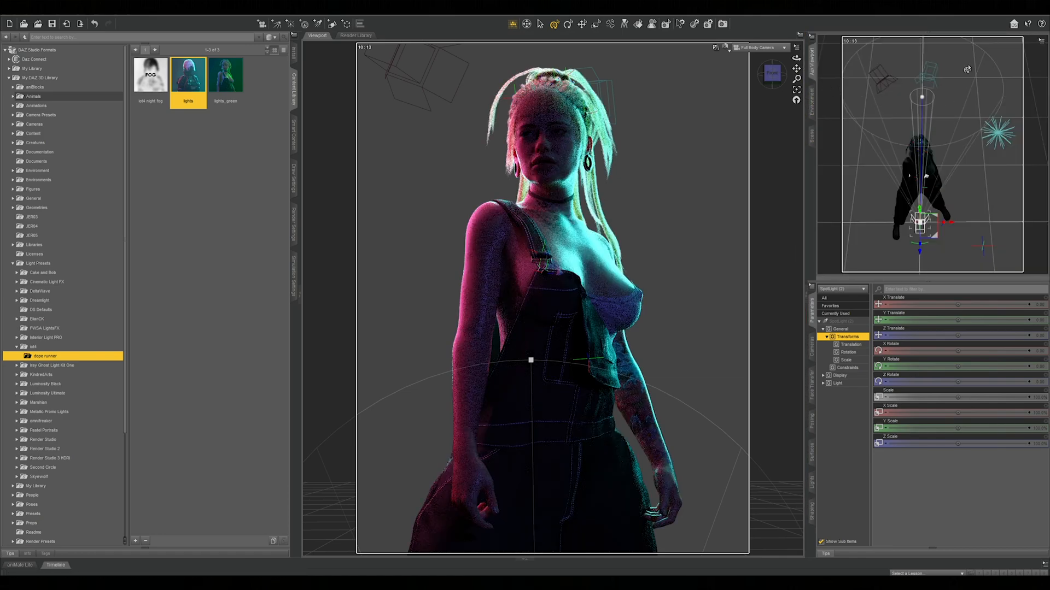
left_click(1001, 42)
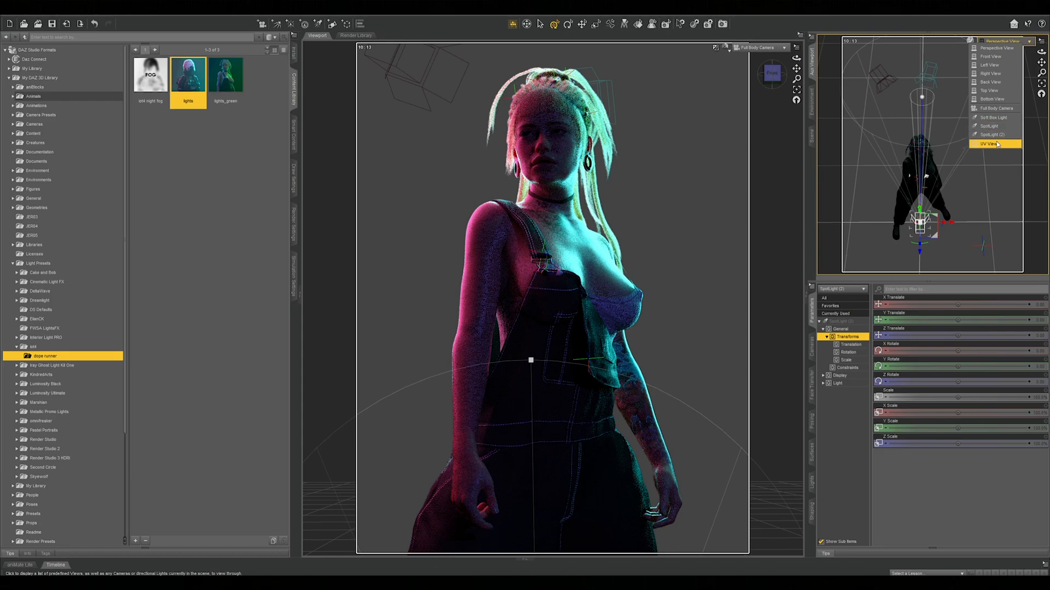
left_click(992, 144)
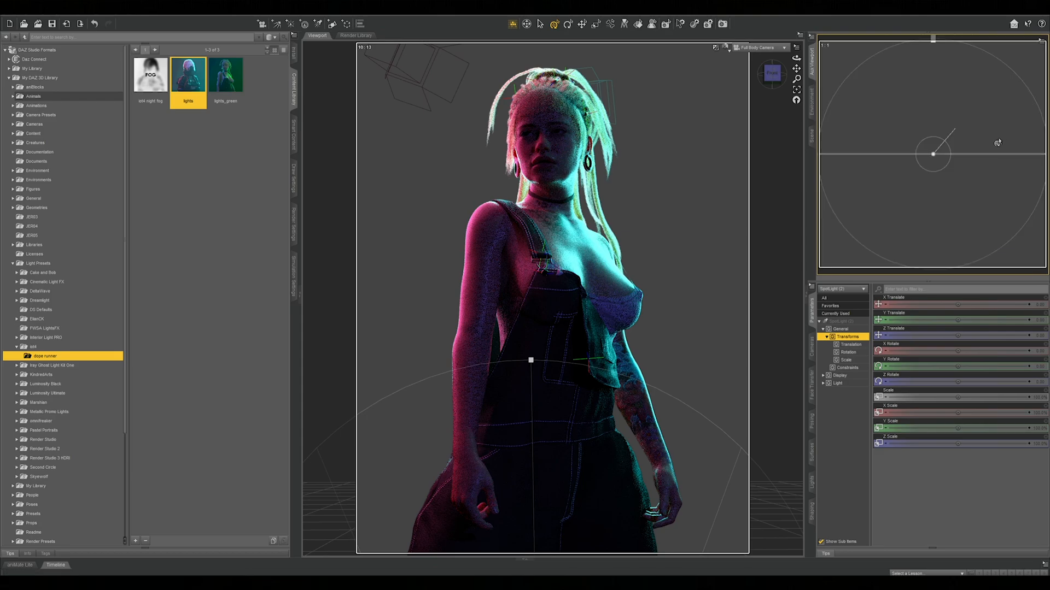
left_click(811, 135)
left_click(811, 61)
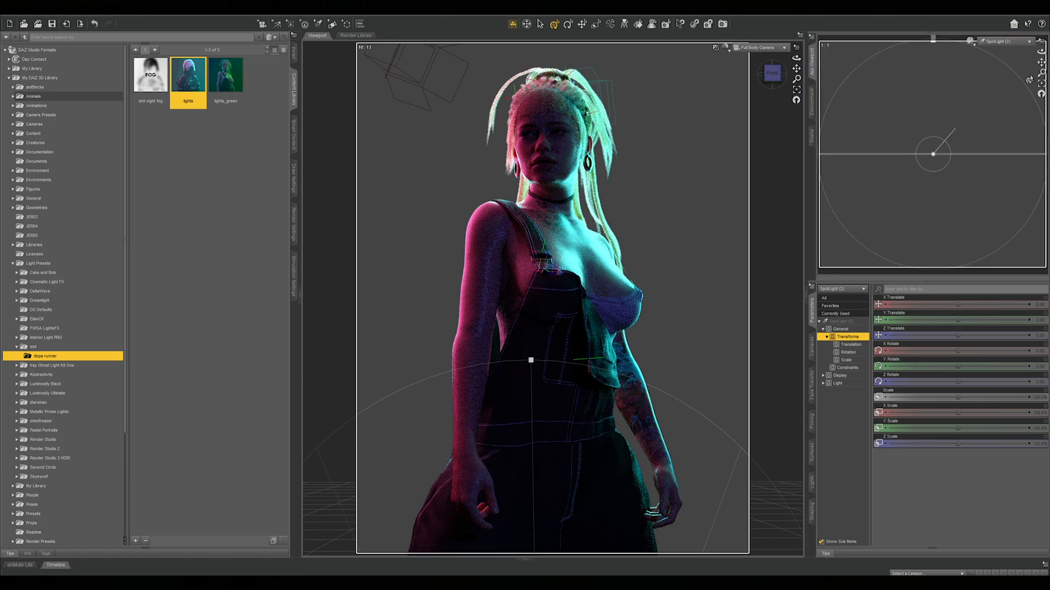
left_click(1040, 97)
left_click_drag(1042, 74, 1042, 109)
left_click_drag(1042, 63, 1035, 124)
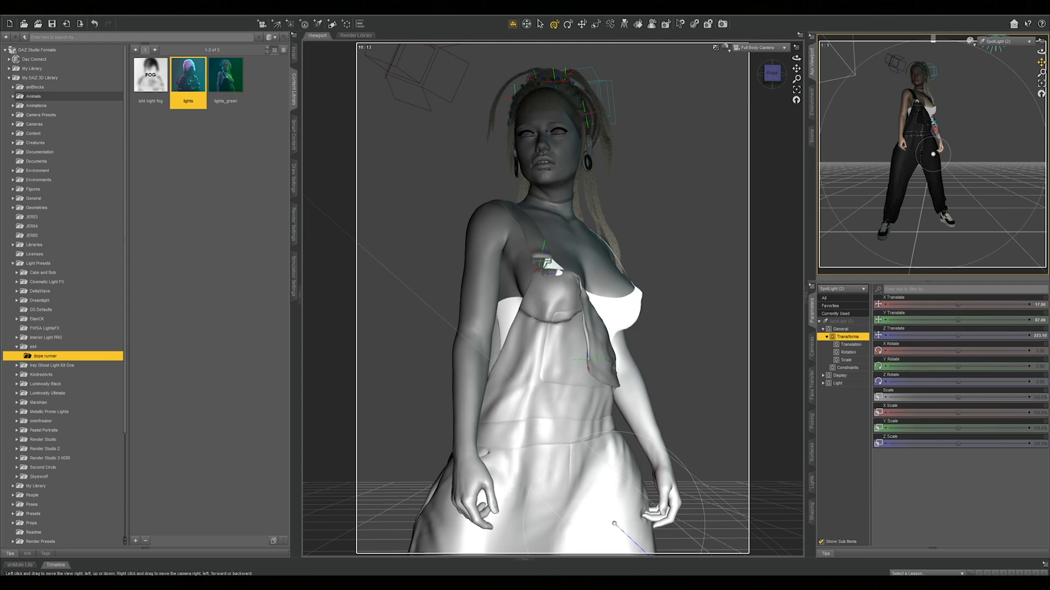
left_click_drag(1041, 63, 1049, 114)
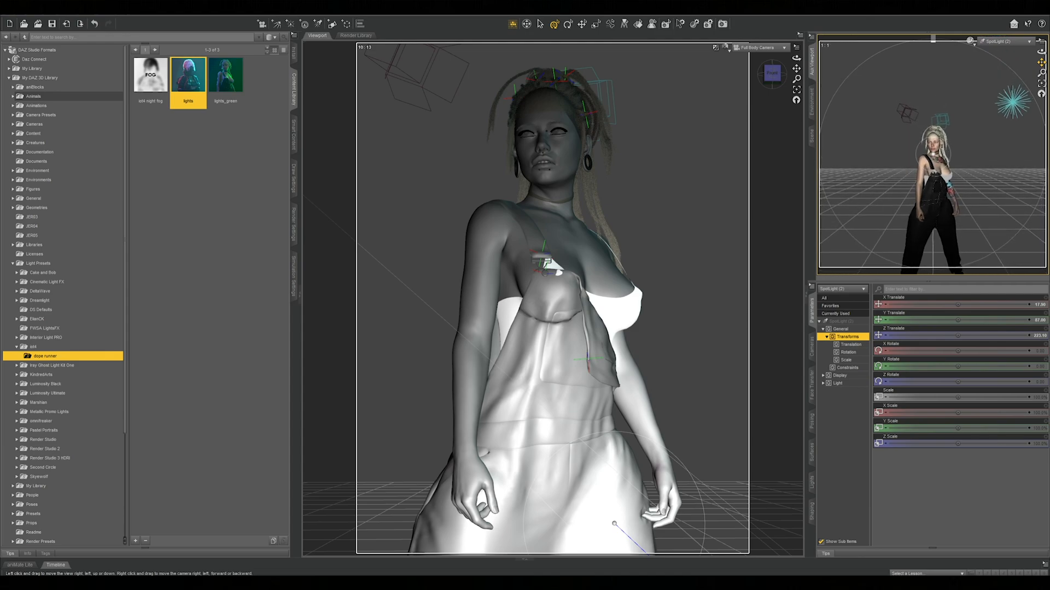
left_click_drag(1042, 52, 1048, 137)
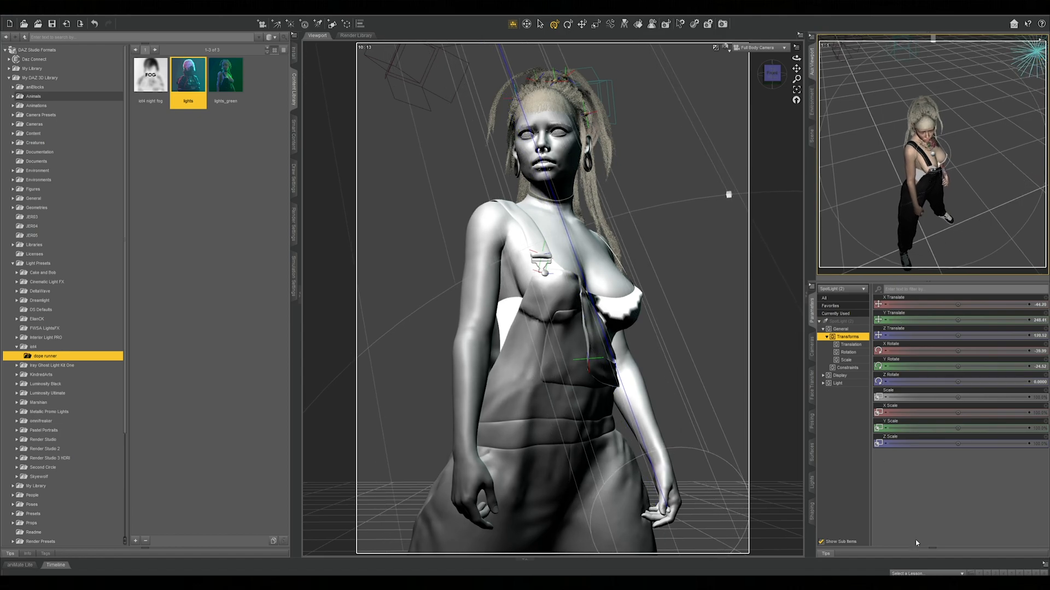
Raise the luminous flux of SpotLight (2) and slightly adjust its framing of the figure
left_click(812, 482)
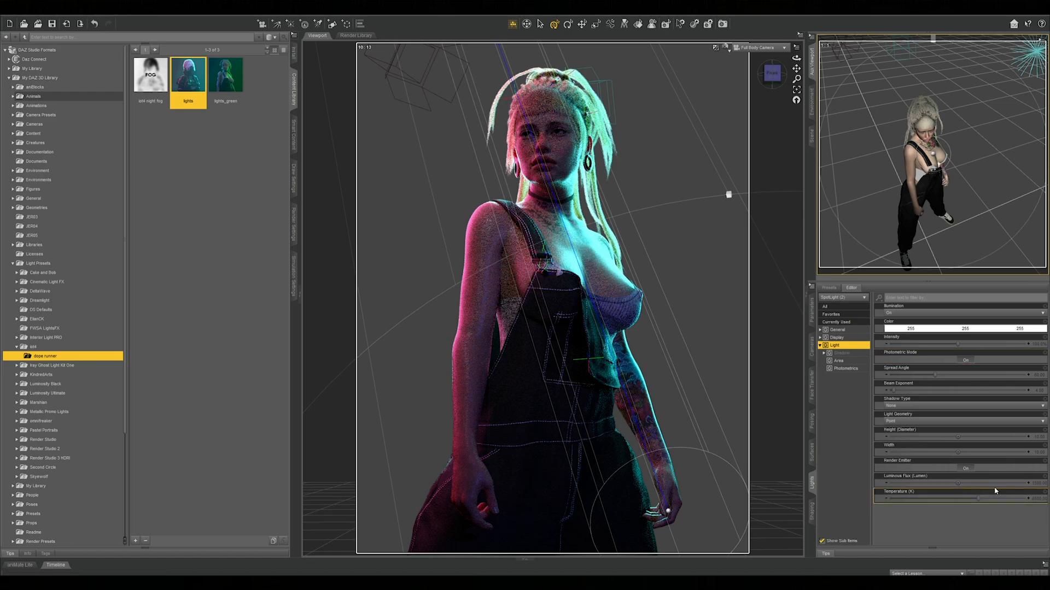
left_click(1038, 485)
left_click_drag(964, 483, 956, 483)
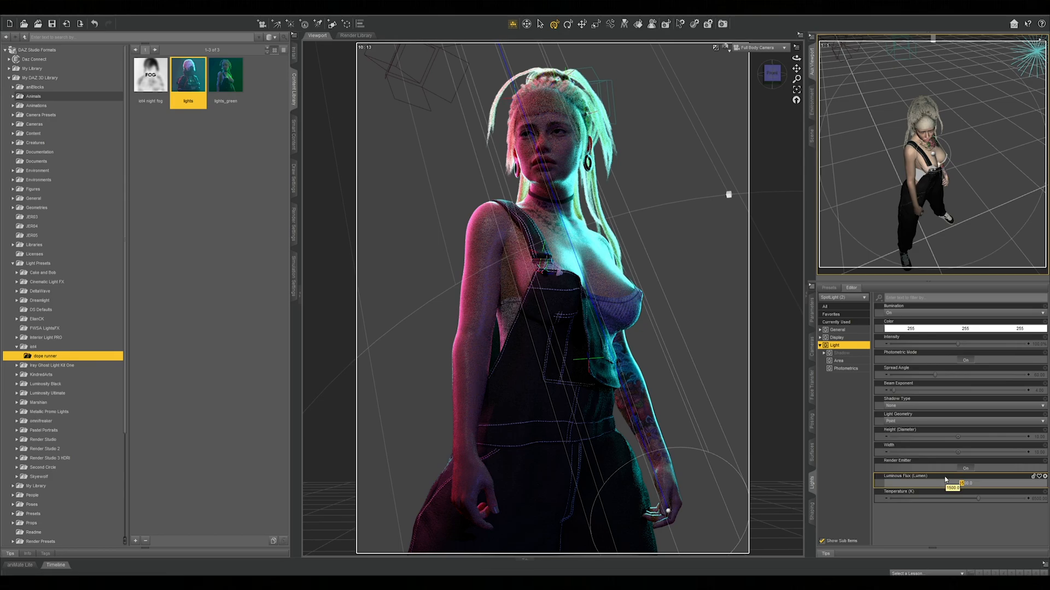
type("25")
key("Return")
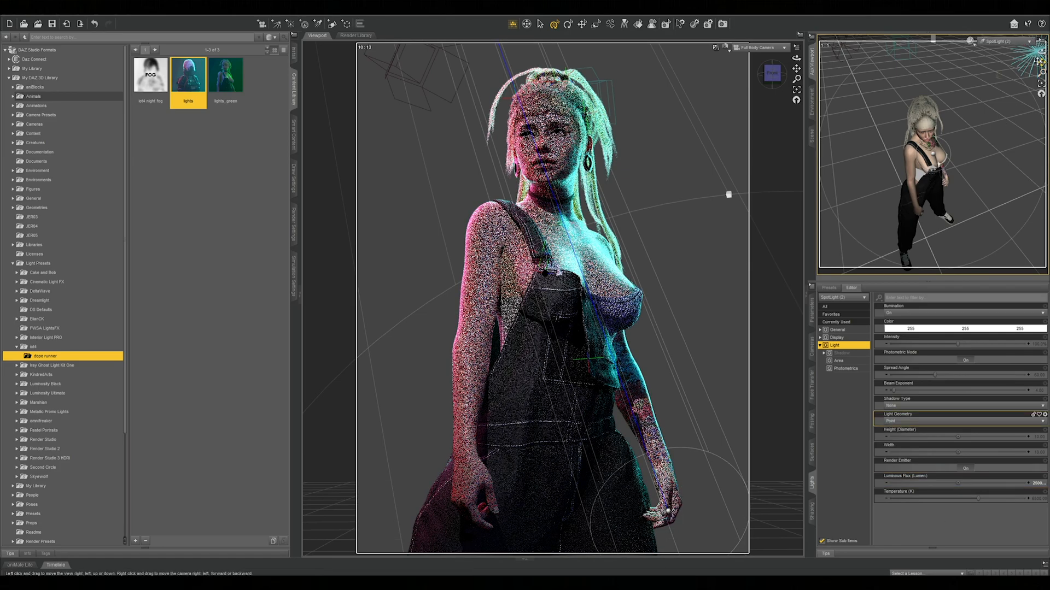
left_click_drag(1041, 62, 1040, 53)
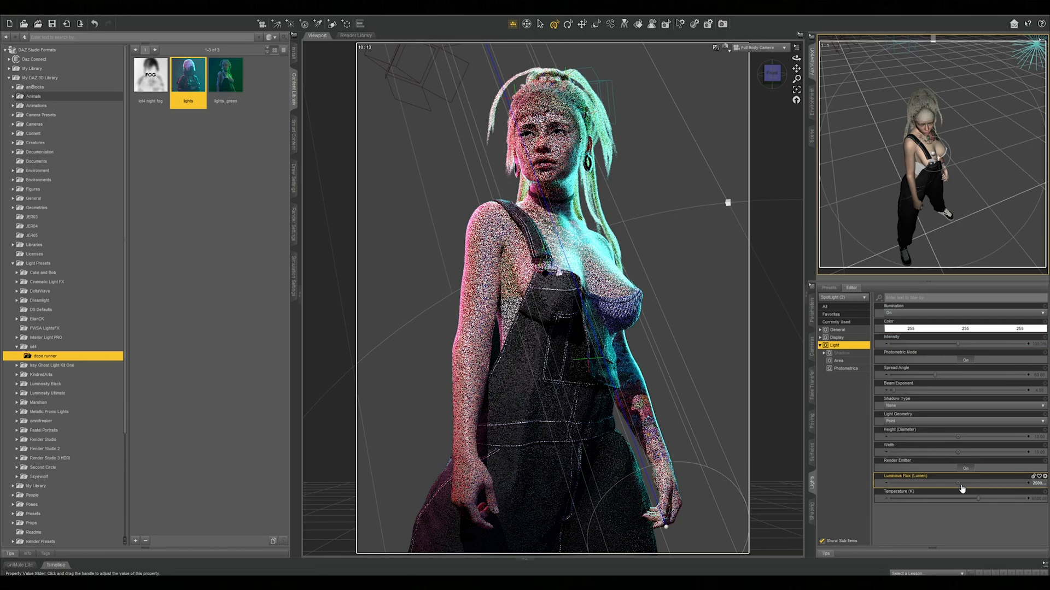
Tint SpotLight (2) light blue (164, 164, 255) and reduce its luminous flux
left_click(928, 331)
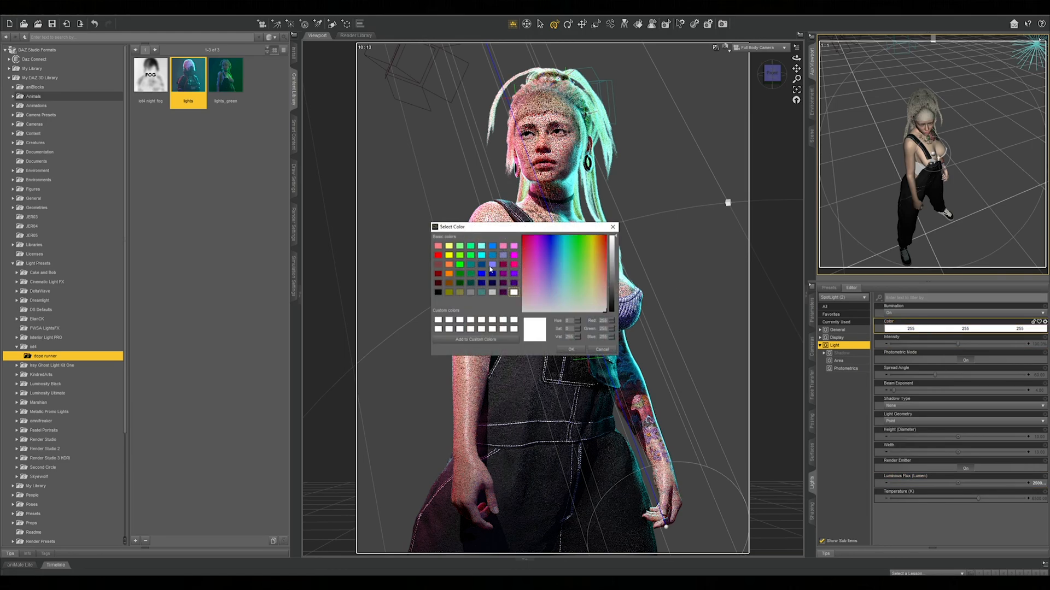
left_click(493, 265)
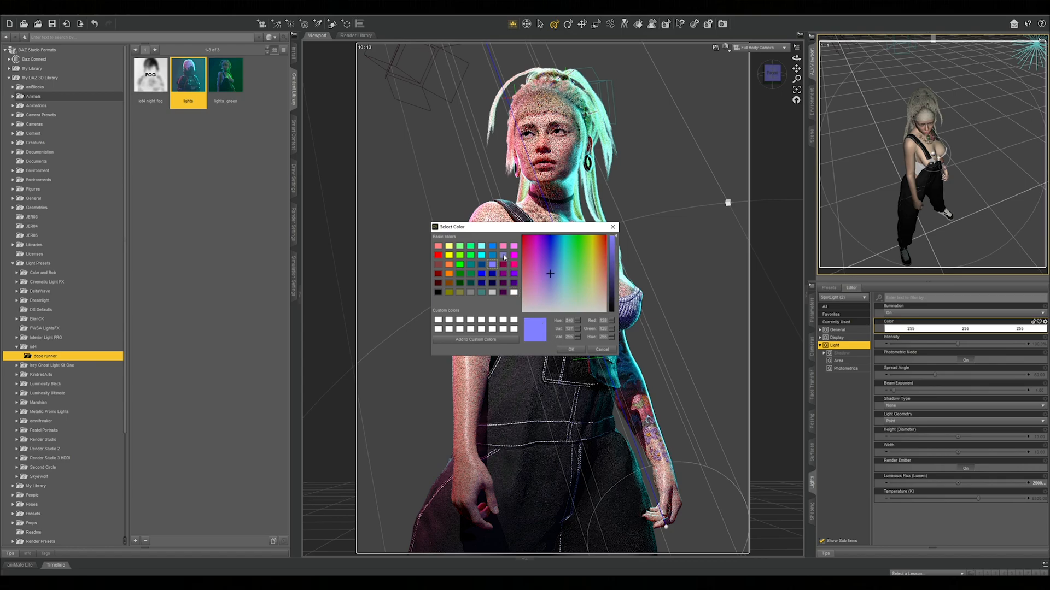
left_click(549, 285)
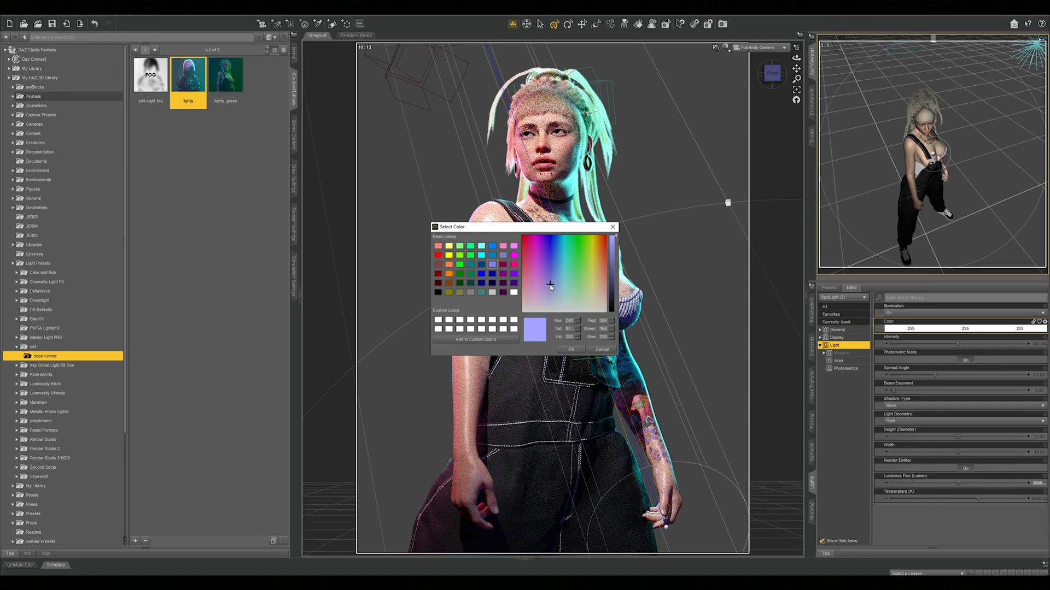
left_click(571, 350)
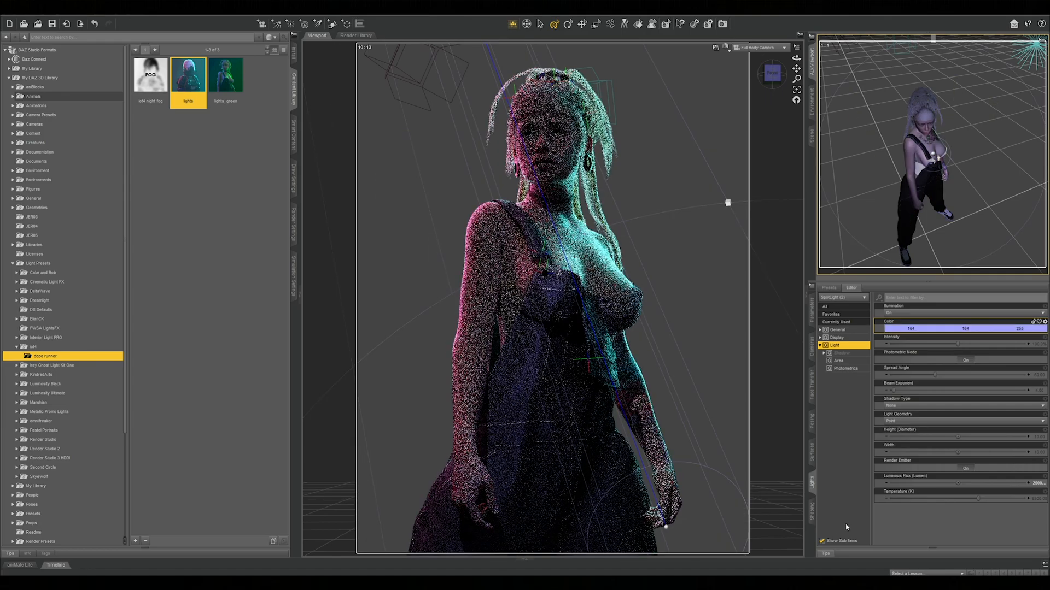
left_click_drag(957, 483, 919, 483)
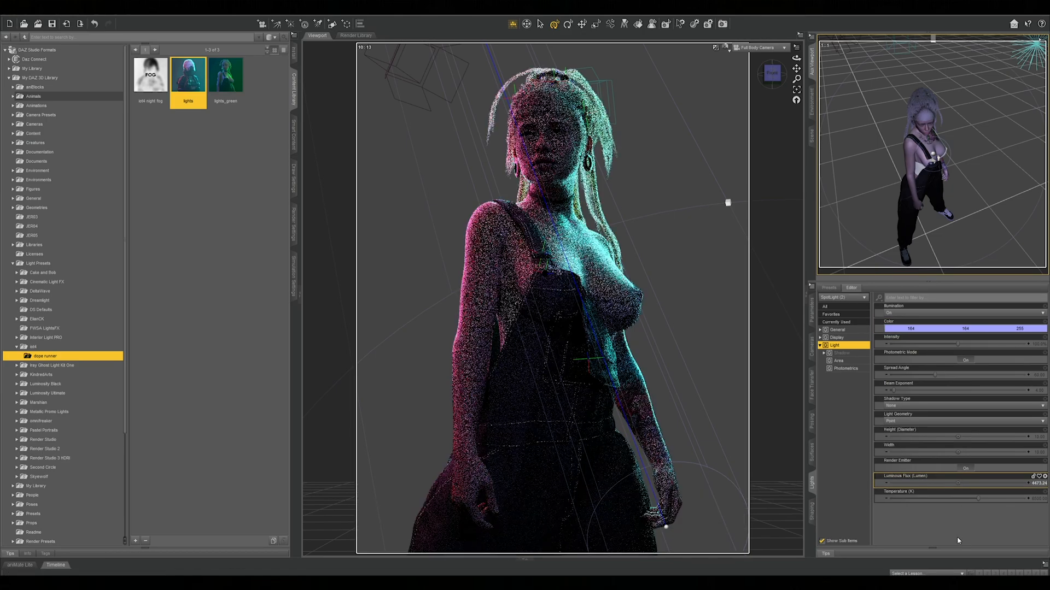
Change the colour of SpotLight (2) to a paler blue (198, 207, 255) and lower its luminous flux to about 3131
left_click(939, 329)
left_click(552, 295)
left_click(571, 350)
left_click_drag(957, 483, 936, 483)
left_click(1038, 484)
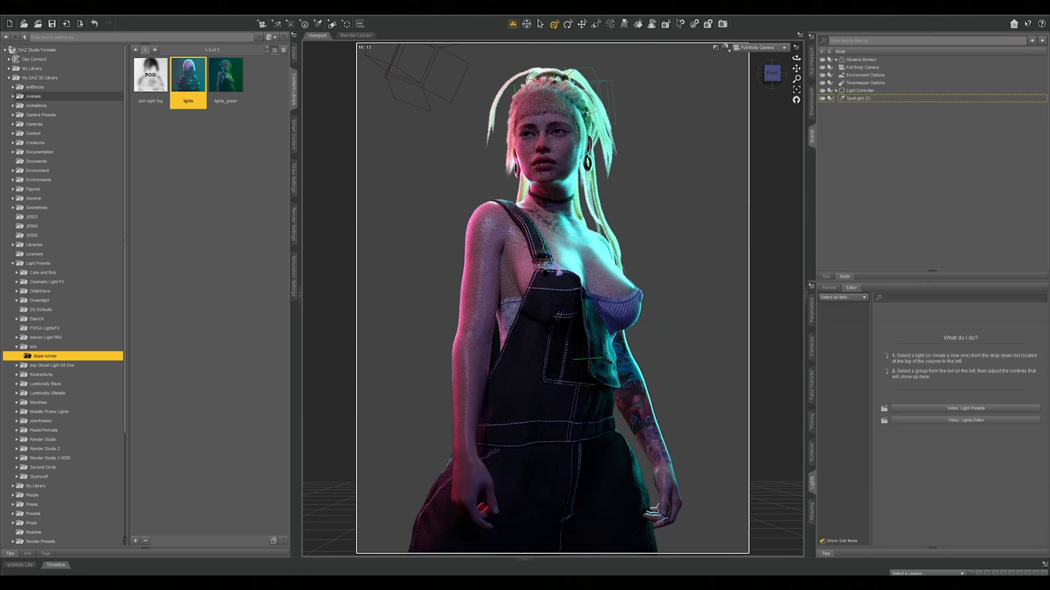
Add the iot4 night fog preset to the scene
left_click(232, 182)
double_click(150, 91)
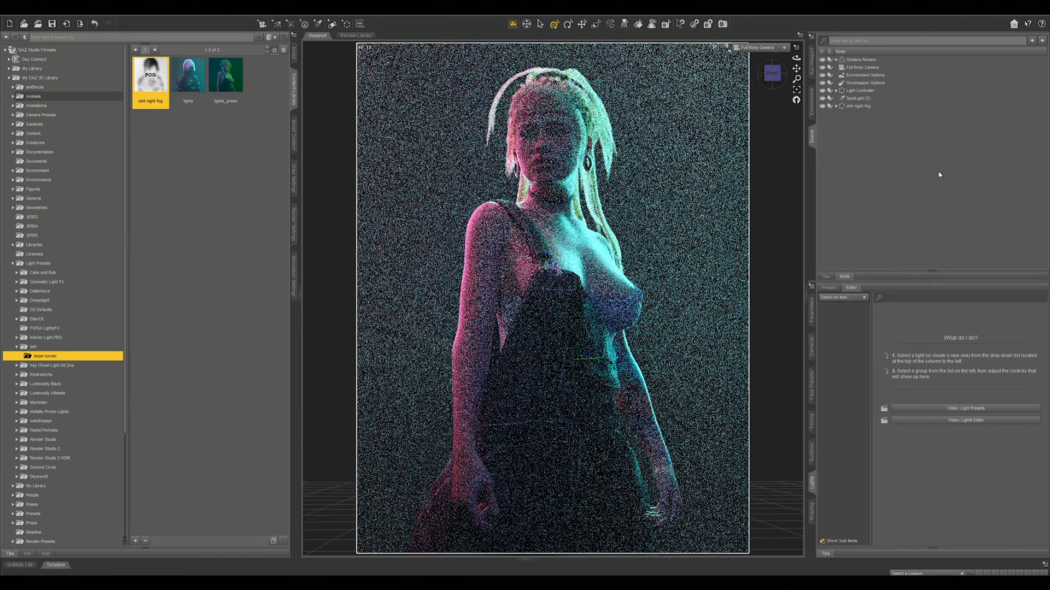
Set the luminous flux of SpotLight (2) to 4000
left_click(876, 98)
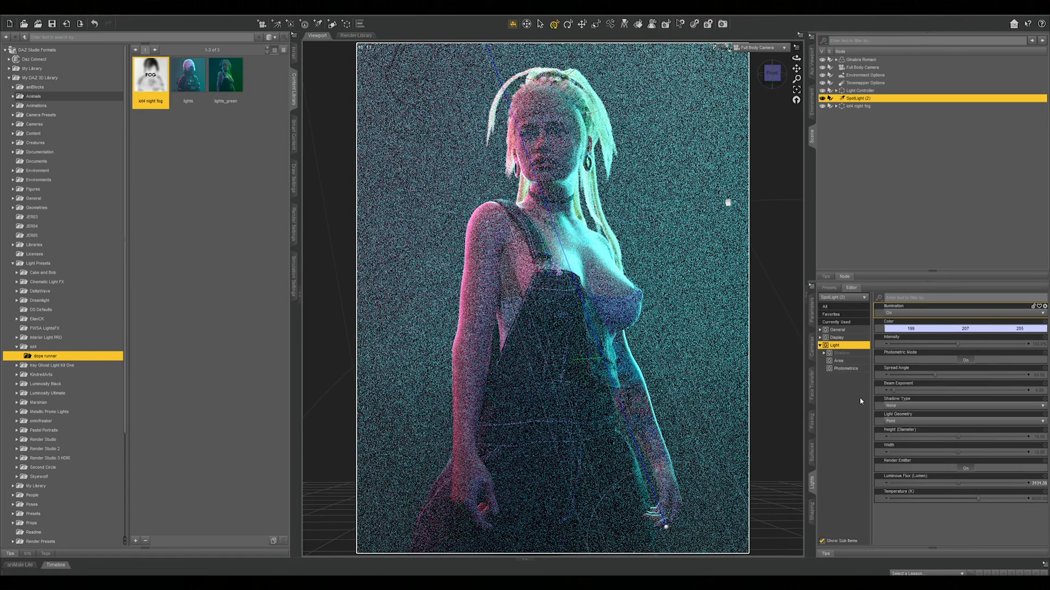
left_click(1039, 483)
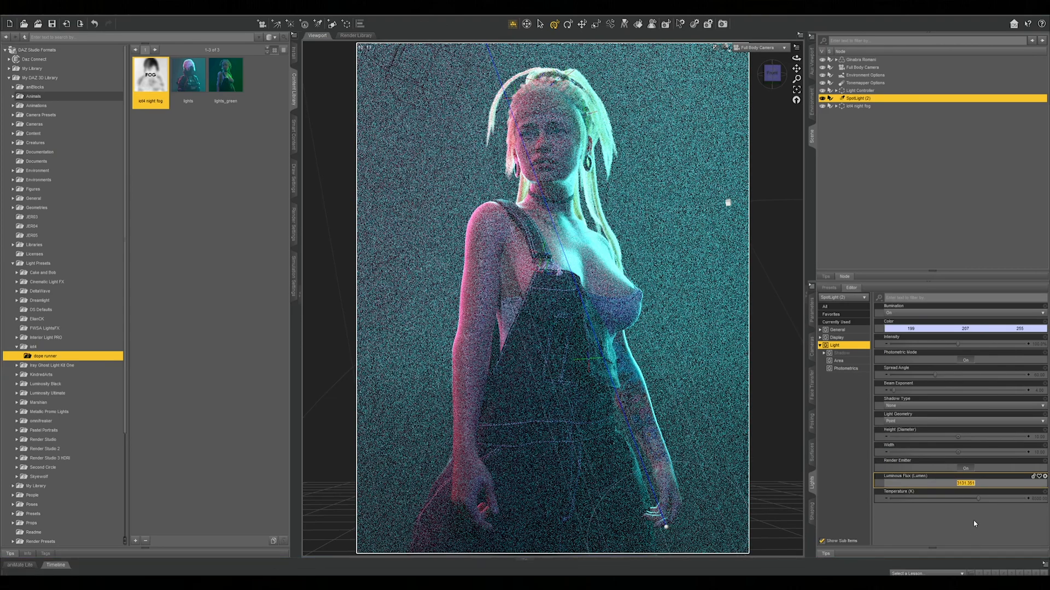
type("4000")
key("Return")
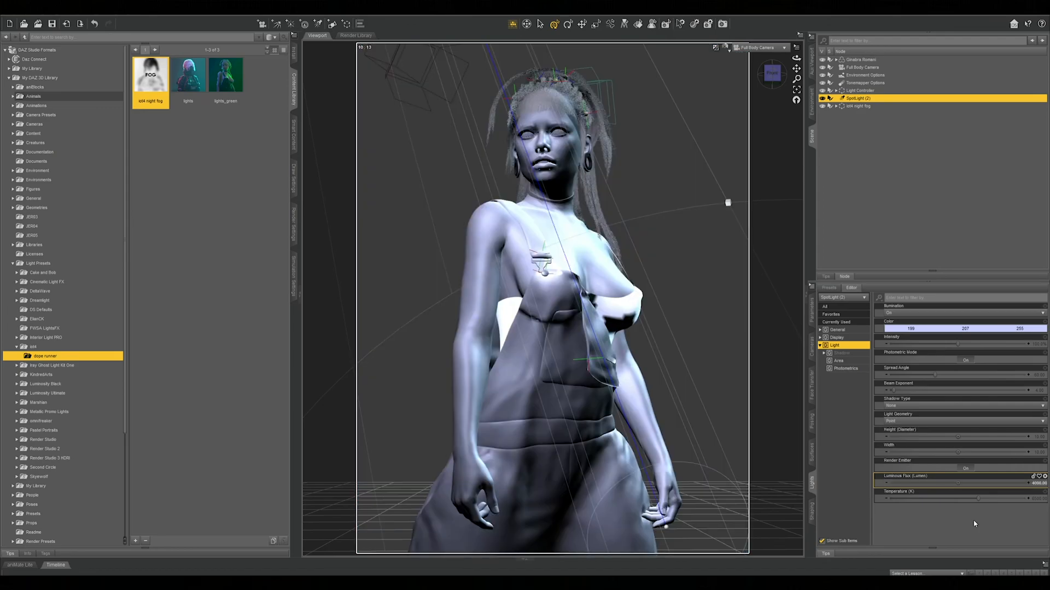
Narrow the spread angle of SpotLight (2) and reframe its beam on the figure's head and upper body
left_click(811, 61)
left_click_drag(935, 375, 910, 376)
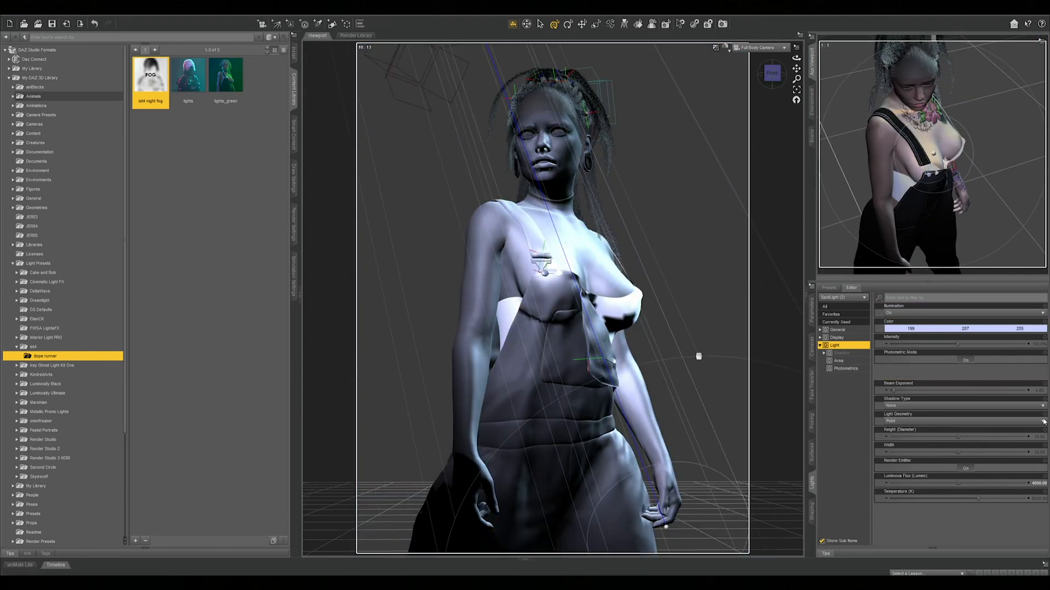
left_click_drag(1041, 62, 1038, 101)
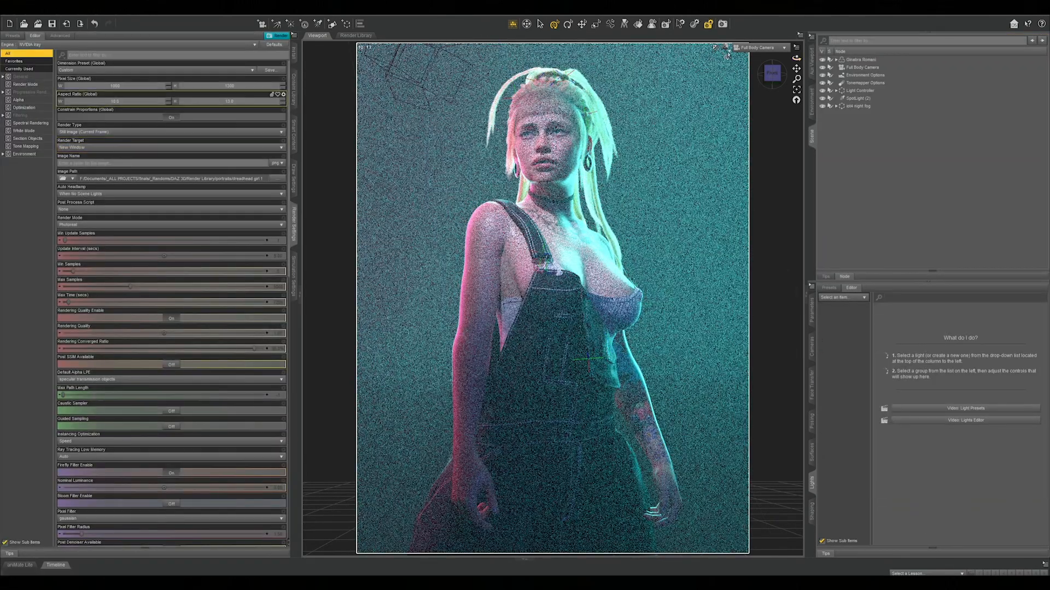
Return the main viewport to Texture Shaded and set the render's pixel size to 1920 by 1920
left_click(724, 47)
left_click(730, 82)
left_click_drag(134, 87, 70, 74)
type("1920")
key("Tab")
left_click(170, 117)
left_click(116, 86)
type("1920")
key("Return")
Name the output image, with Max Samples set to 2500, and start the render
left_click(164, 163)
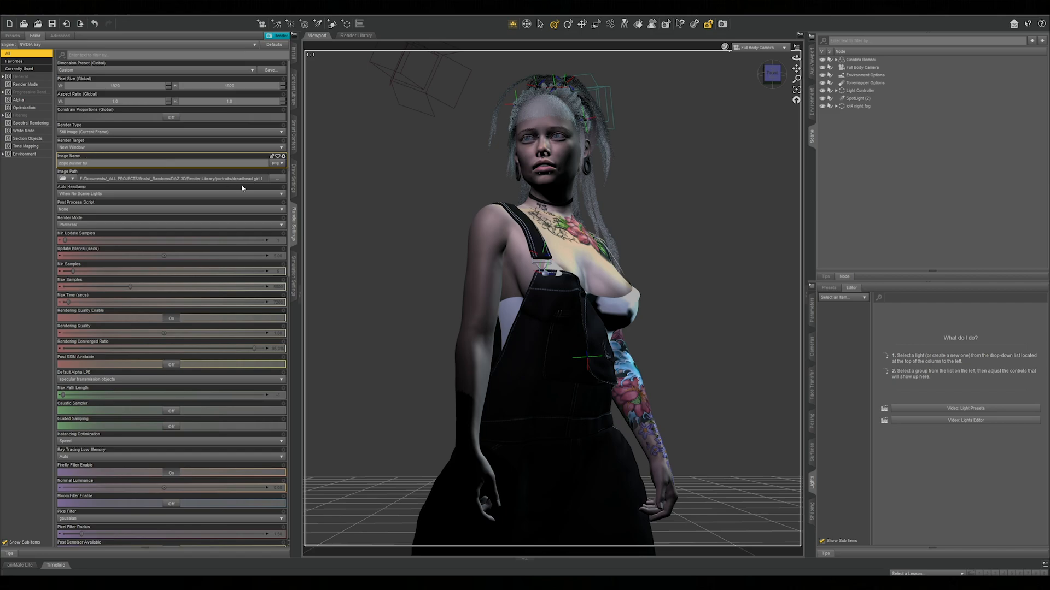
left_click(279, 288)
type("2500")
key("Return")
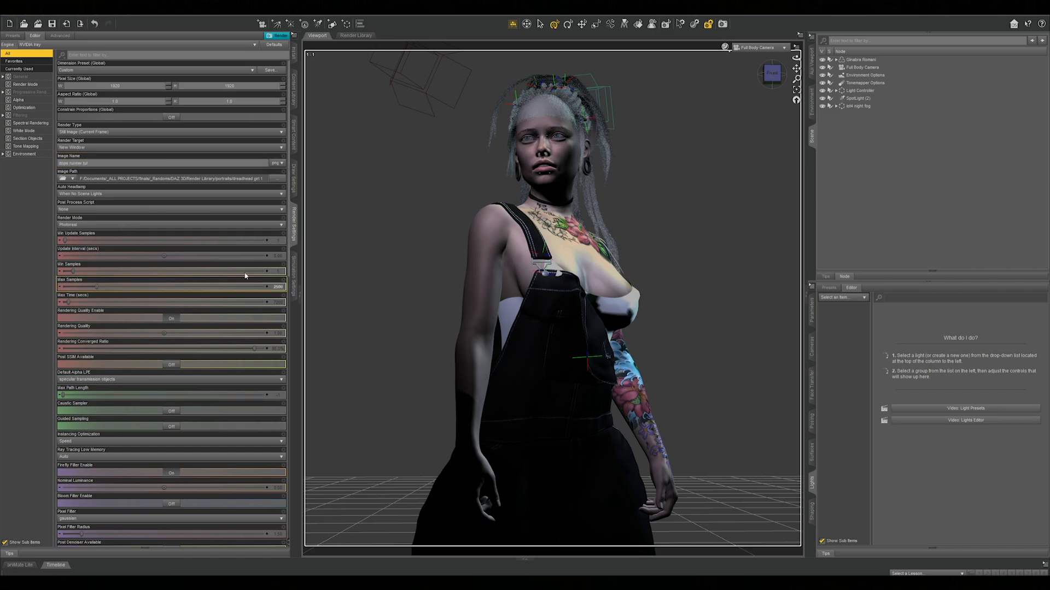
left_click(278, 35)
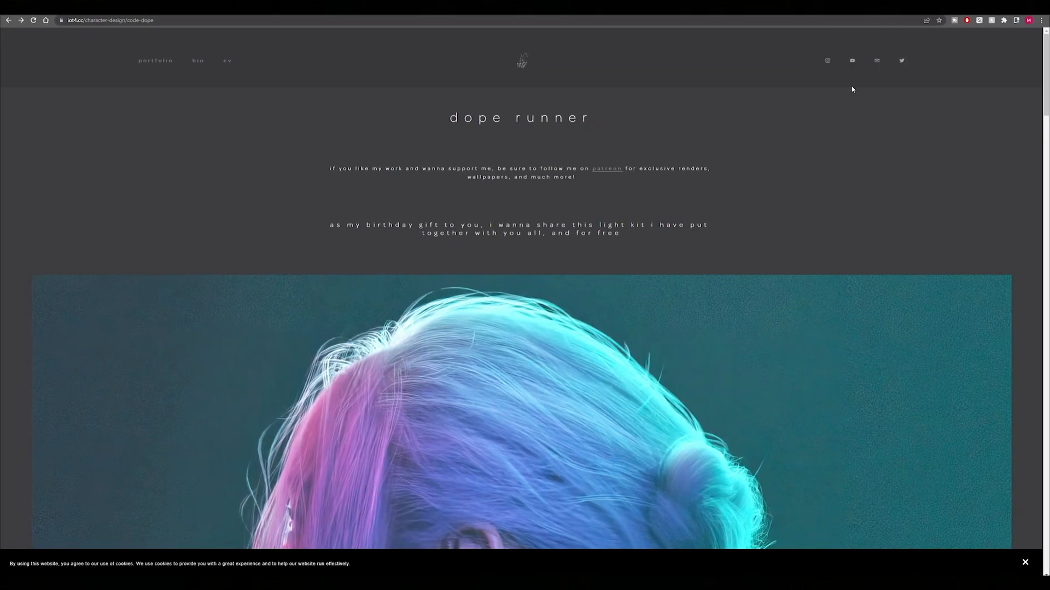
Go to the download note at the end of the dope runner web page and open its Patreon link
scroll(858, 155, "down", 3)
scroll(856, 153, "down", 15)
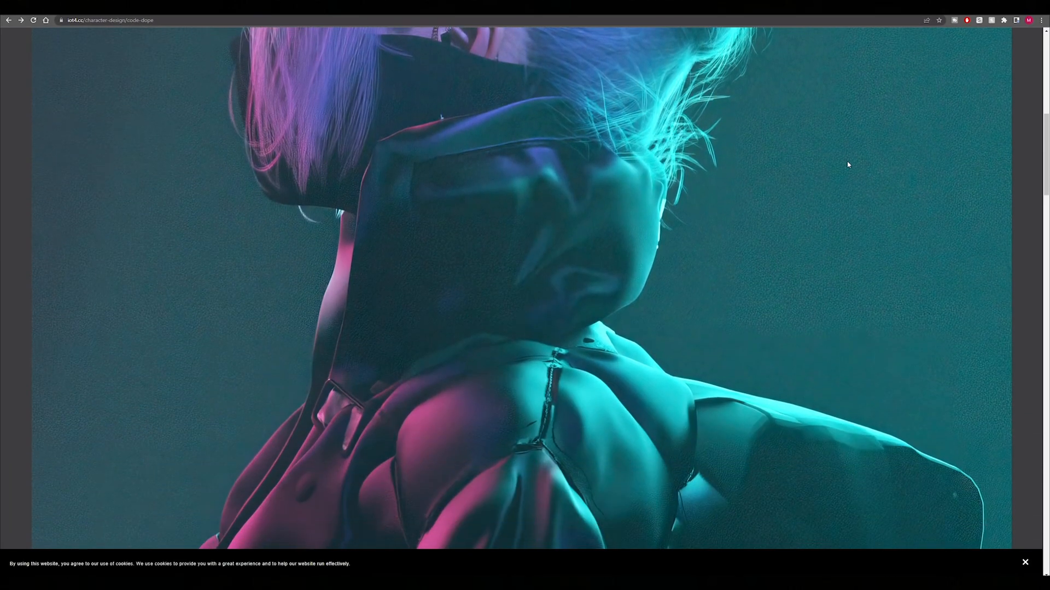
scroll(823, 311, "down", 8)
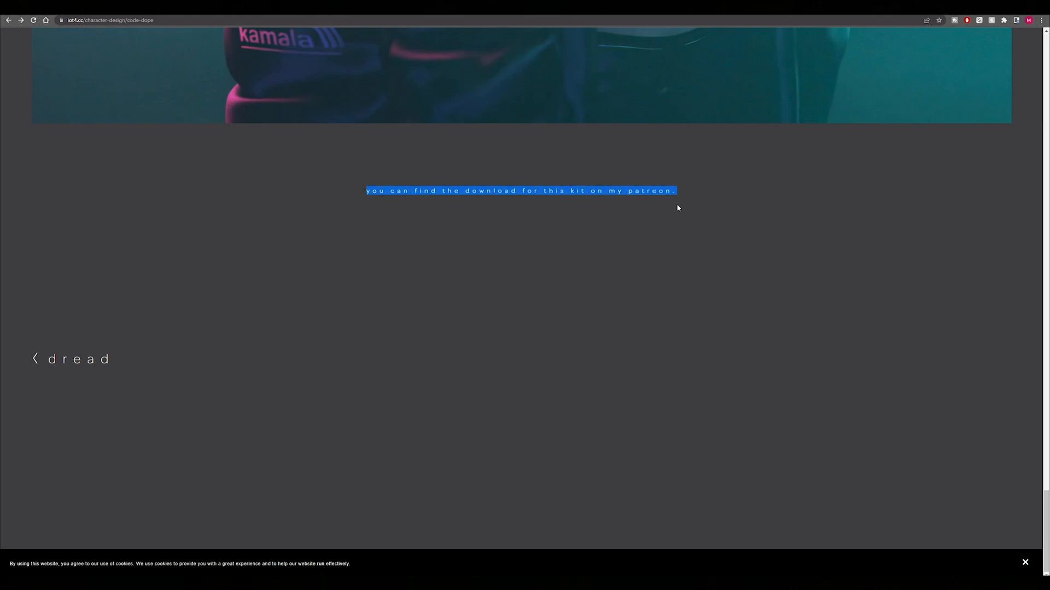
left_click(656, 193)
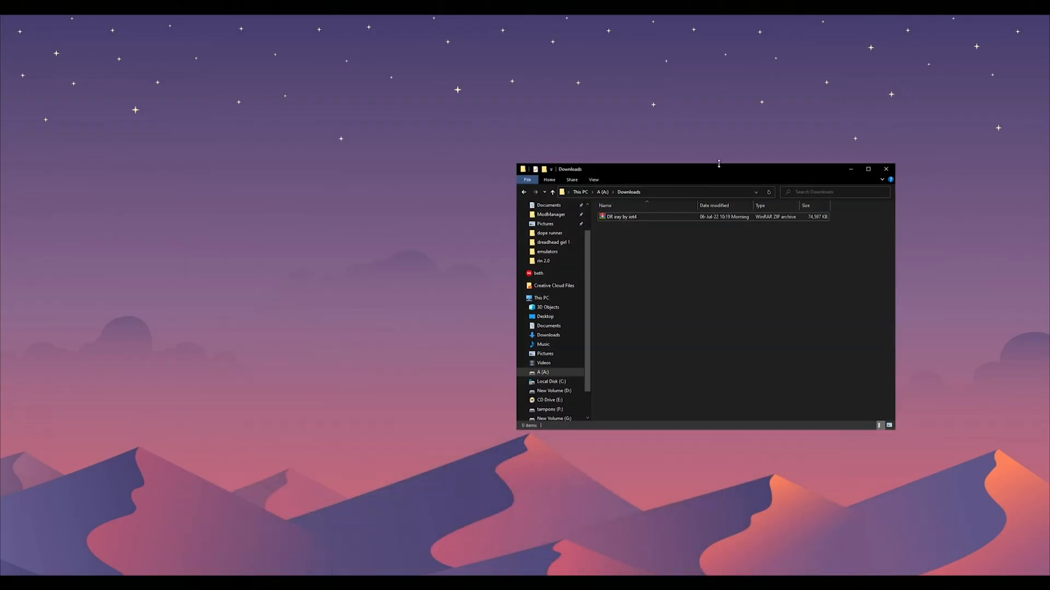
Extract the downloaded DR iray by iot4 archive, and browse to the folder location of My DAZ 3D Library from DAZ Studio's content library
left_click_drag(715, 173, 542, 162)
right_click(512, 207)
left_click(560, 266)
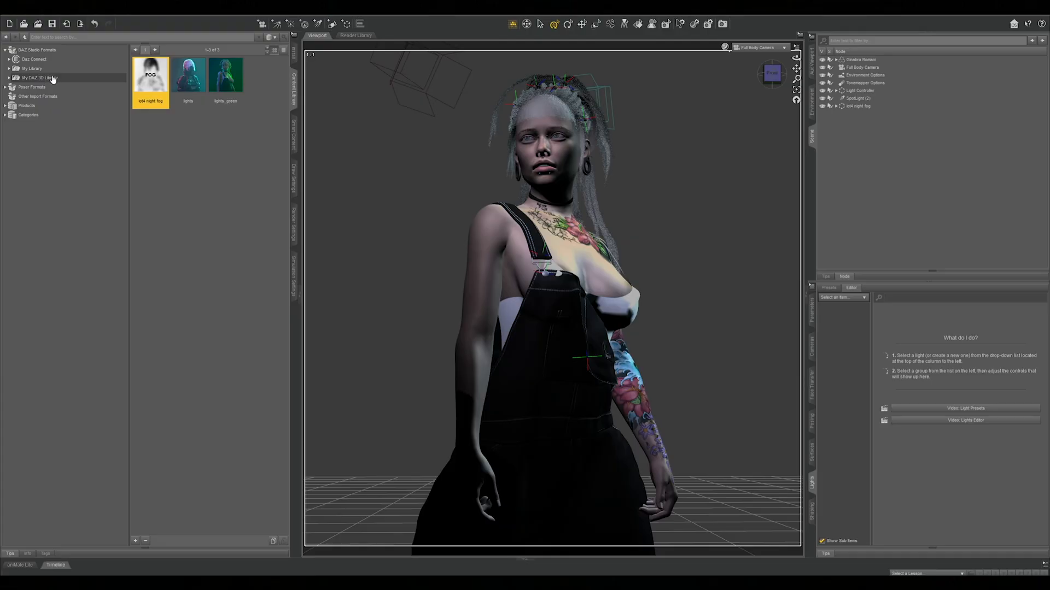
right_click(52, 77)
left_click(89, 130)
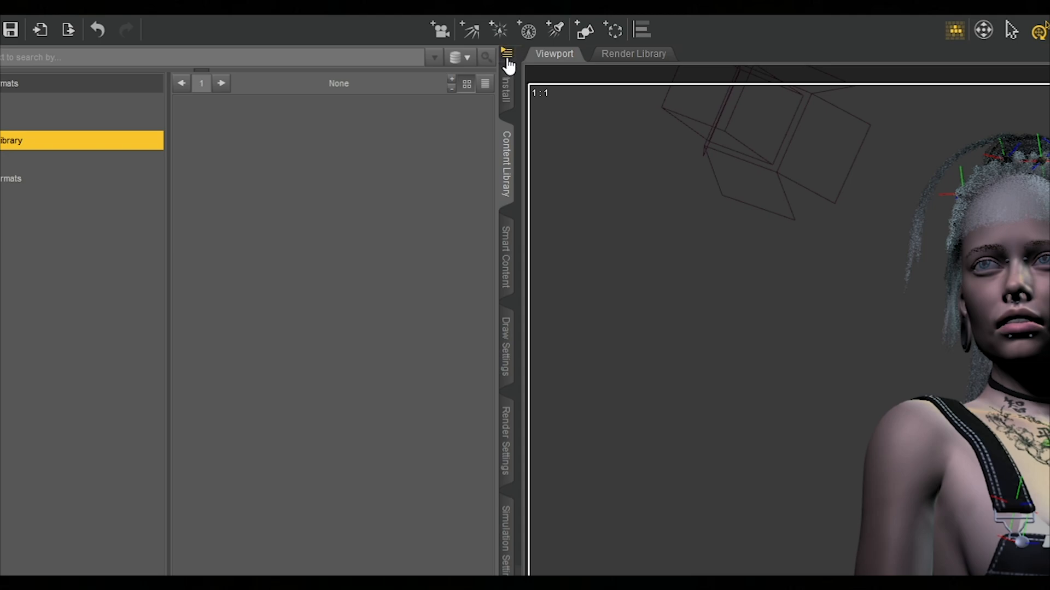
Open the Content Directory Manager and expand its DAZ Studio Formats directories
left_click(507, 54)
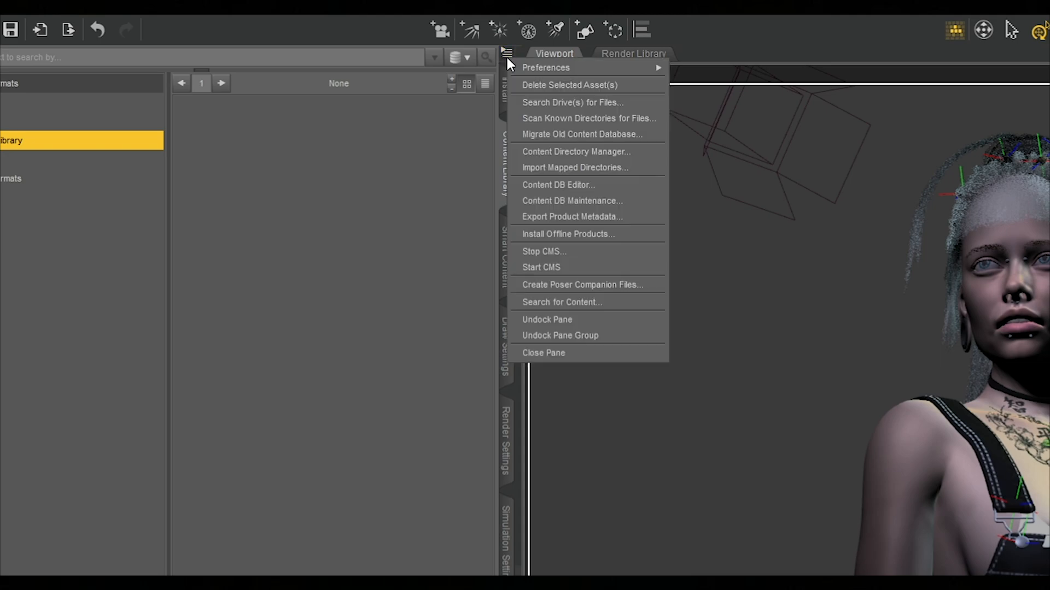
left_click(573, 151)
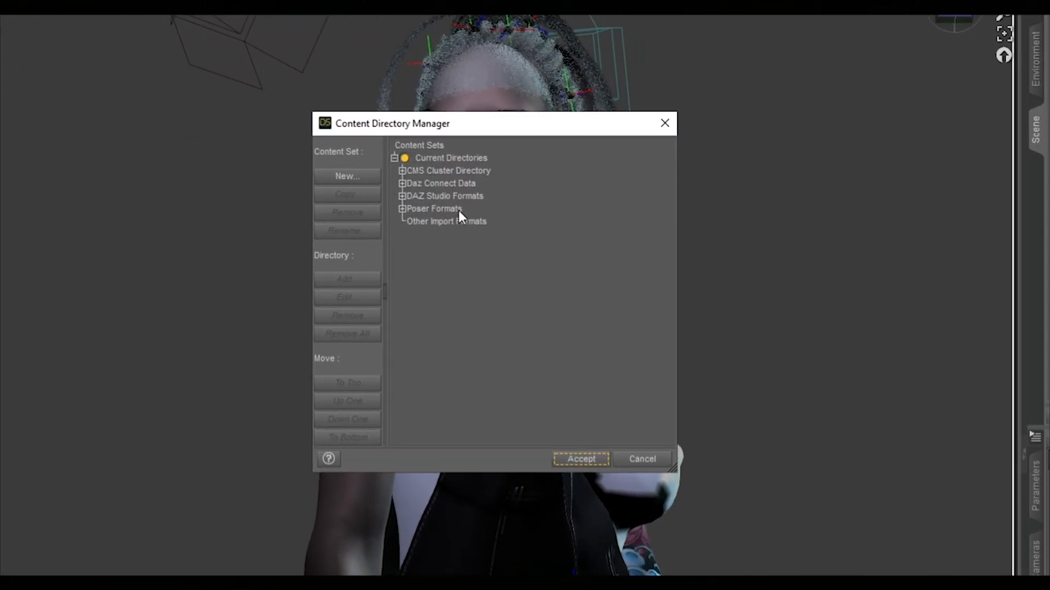
left_click(489, 198)
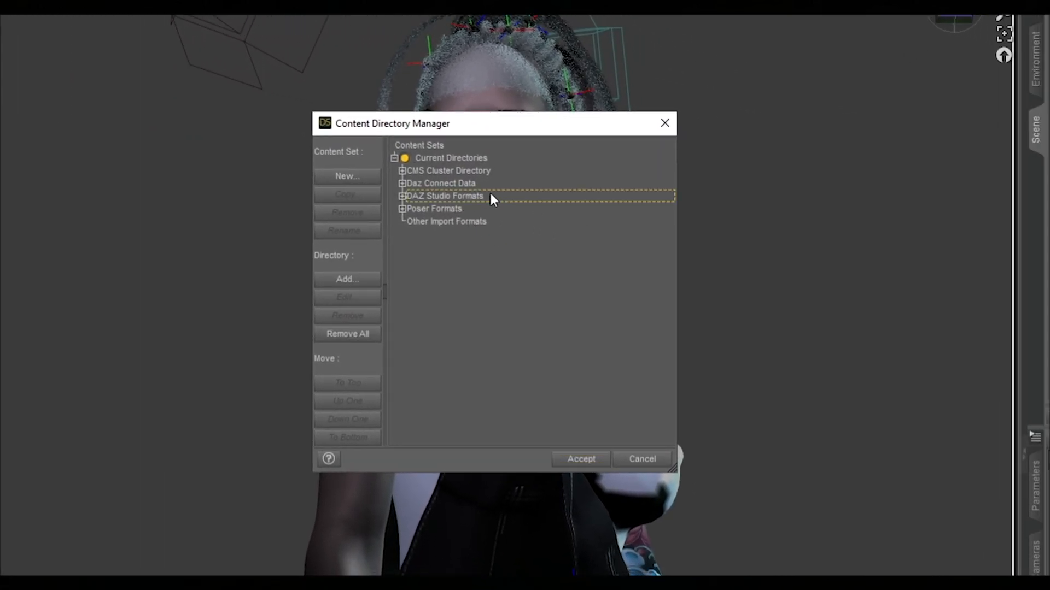
left_click(403, 196)
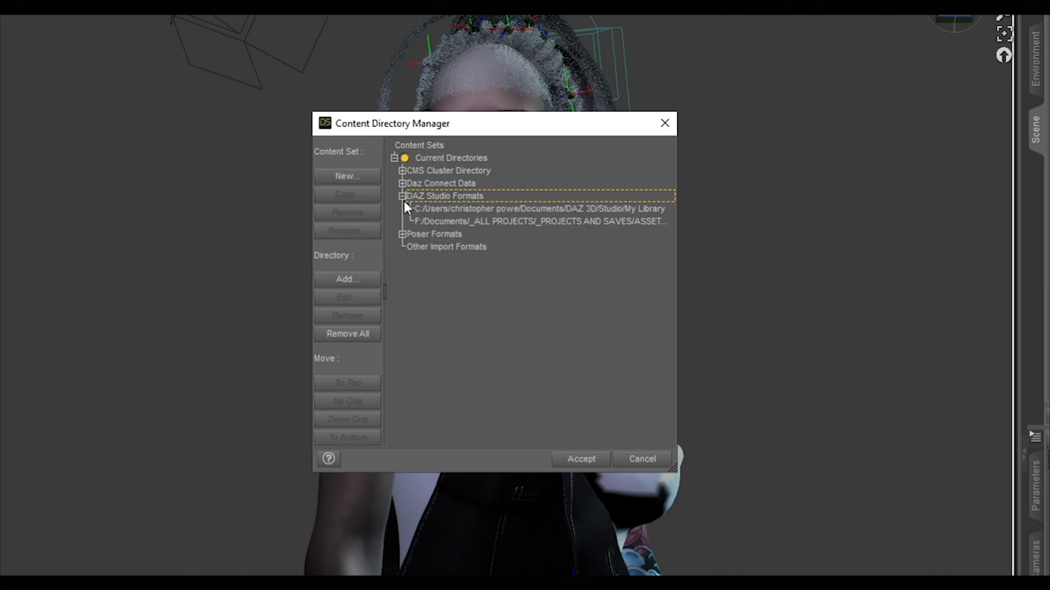
Look up the full folder path of the My Library directory without changing it
left_click(484, 208)
left_click(365, 298)
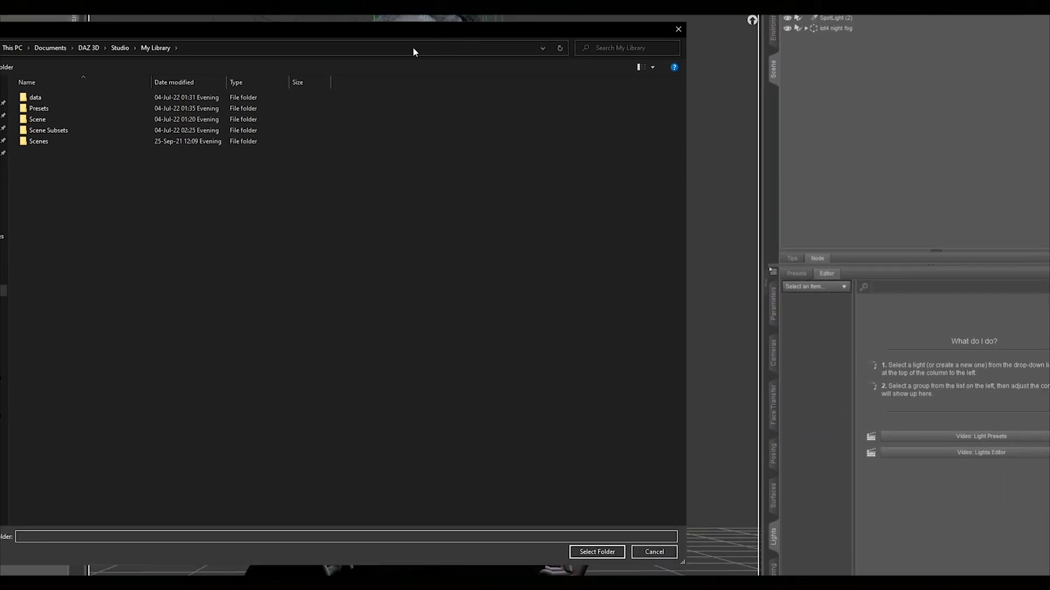
left_click(403, 51)
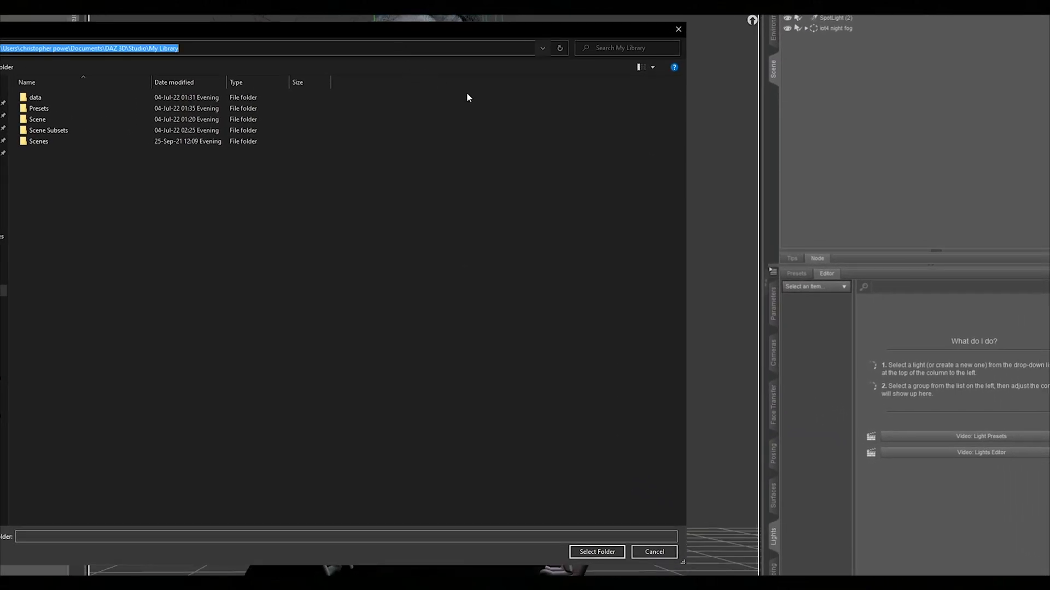
left_click(666, 552)
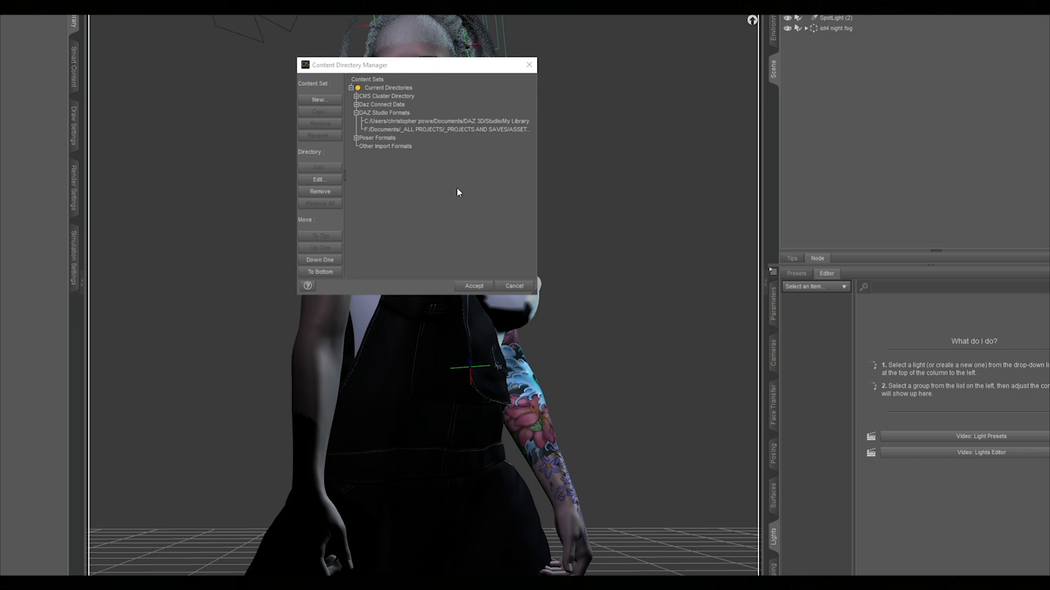
Look up the full path of the My DAZ 3D Library directory and close the Content Directory Manager without saving changes
right_click(455, 132)
left_click(395, 130)
left_click(318, 179)
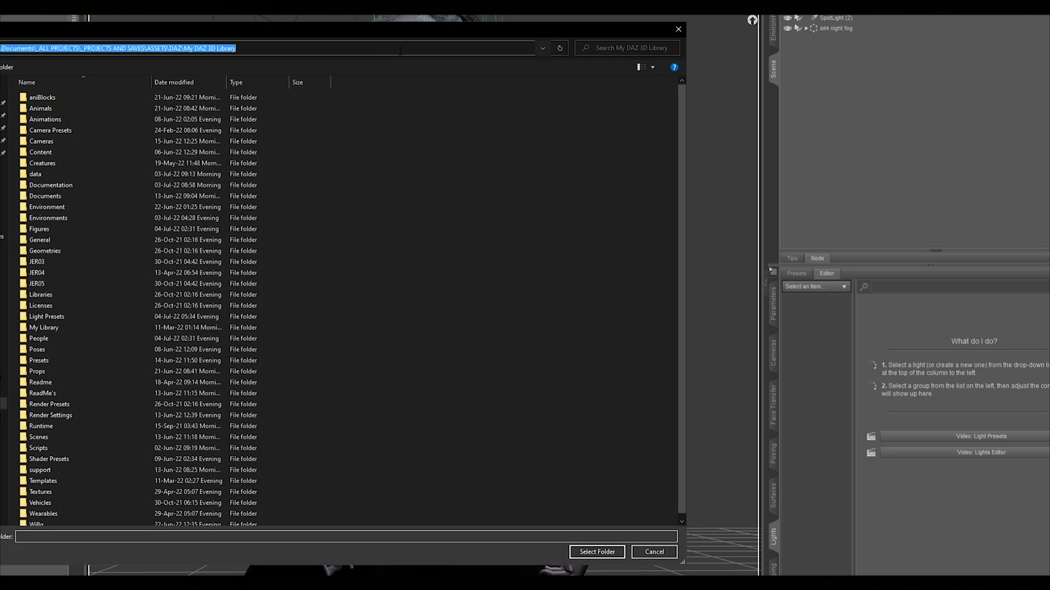
left_click(645, 554)
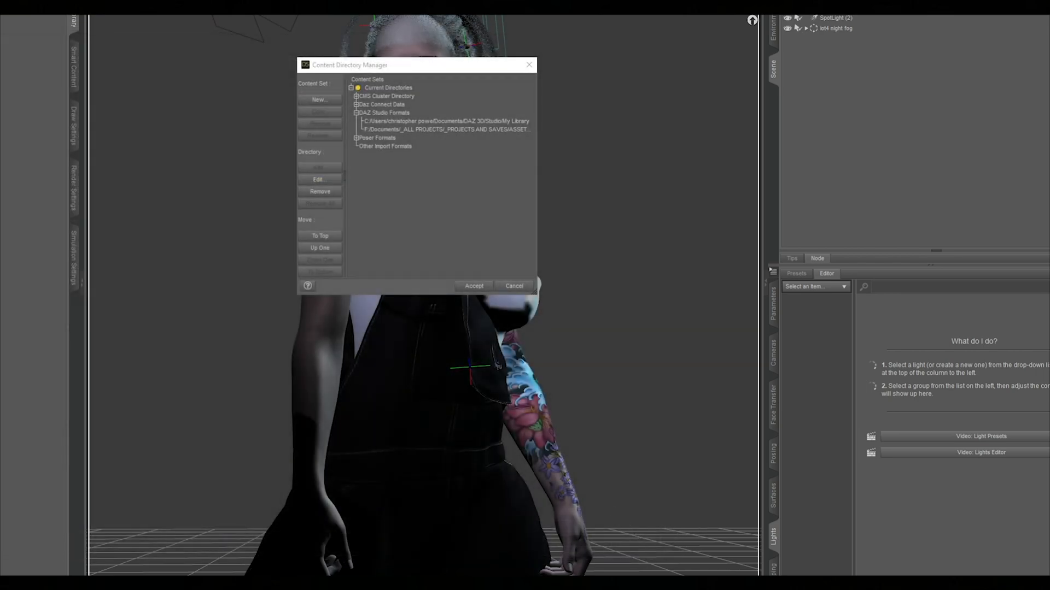
left_click(514, 288)
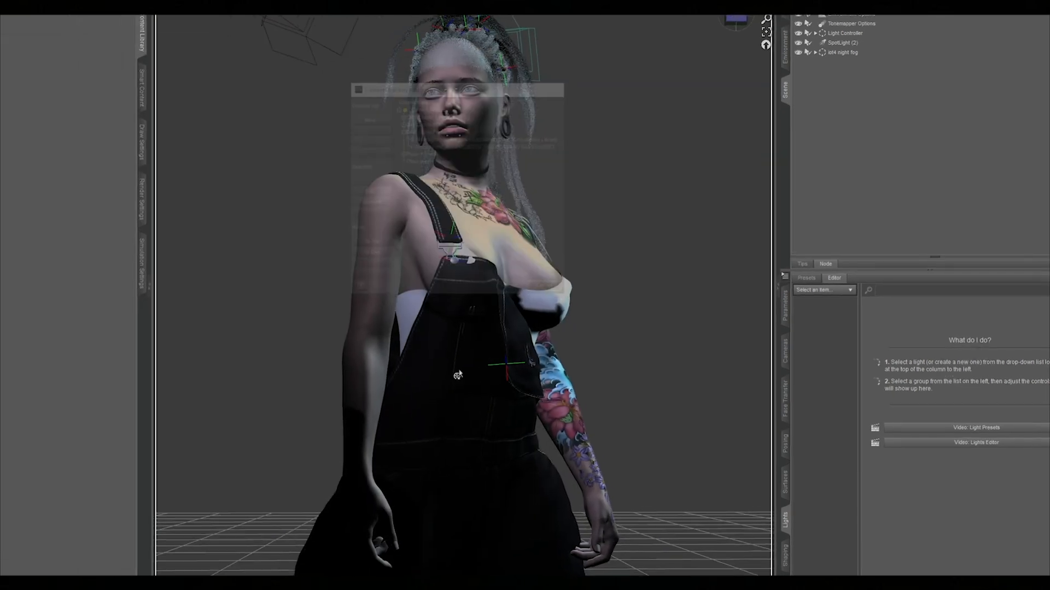
Switch to File Explorer and place the My DAZ 3D Library and Downloads windows side by side
left_click(401, 552)
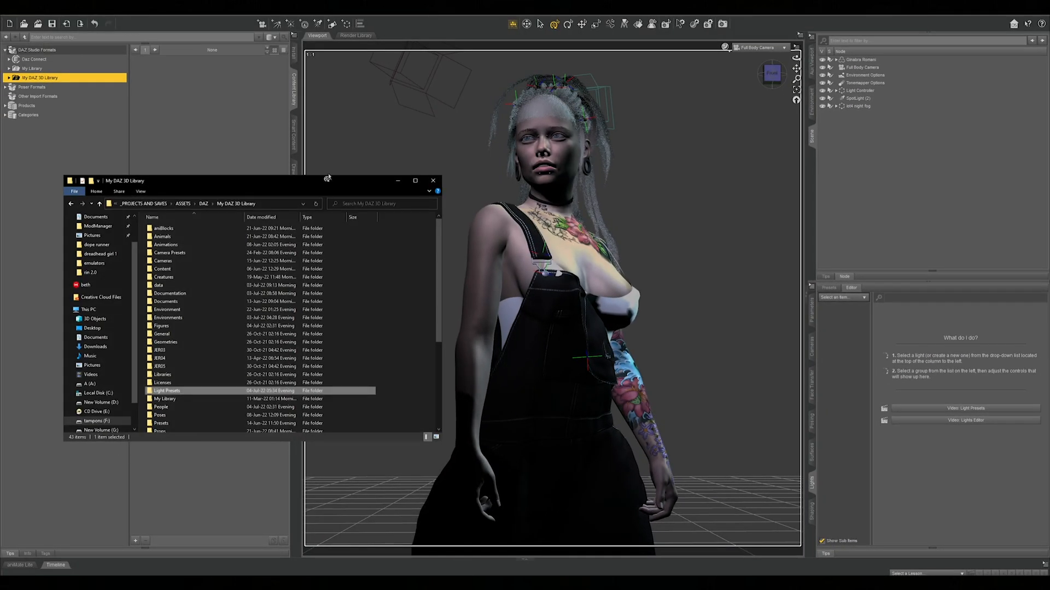
left_click(303, 204)
left_click(401, 333)
left_click_drag(337, 182, 353, 169)
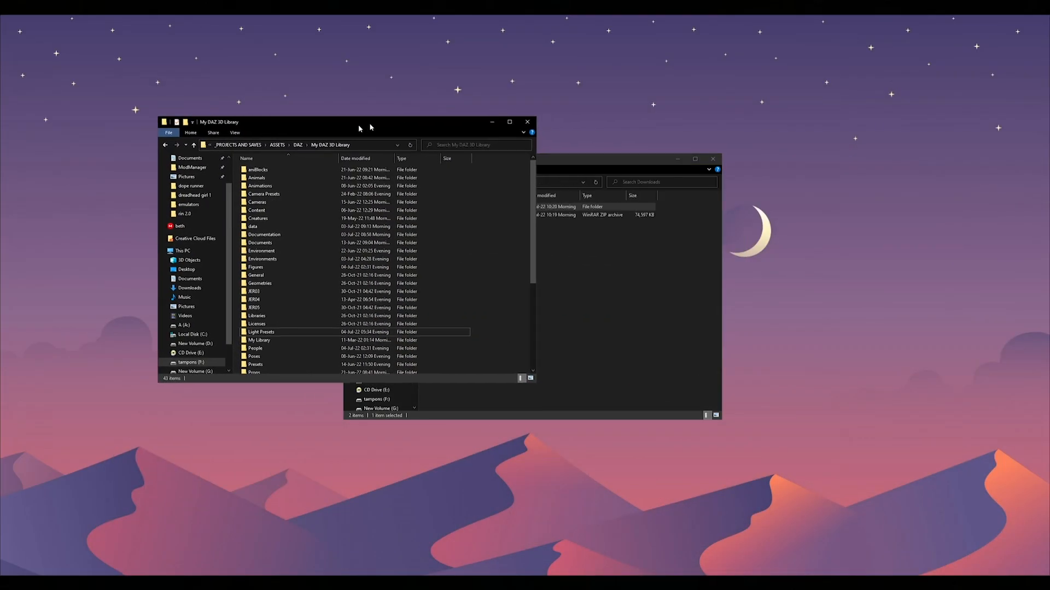
left_click_drag(328, 118, 218, 137)
left_click_drag(480, 164, 733, 143)
left_click(677, 194)
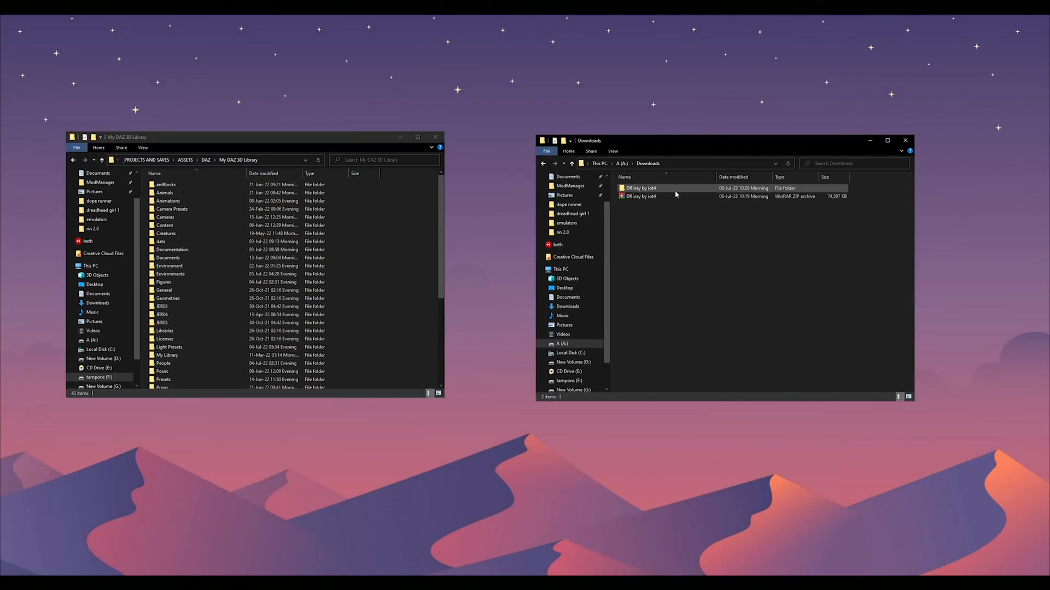
Open the nested DR iray by iot4 folders and copy the Light Presets folder into My DAZ 3D Library
double_click(676, 190)
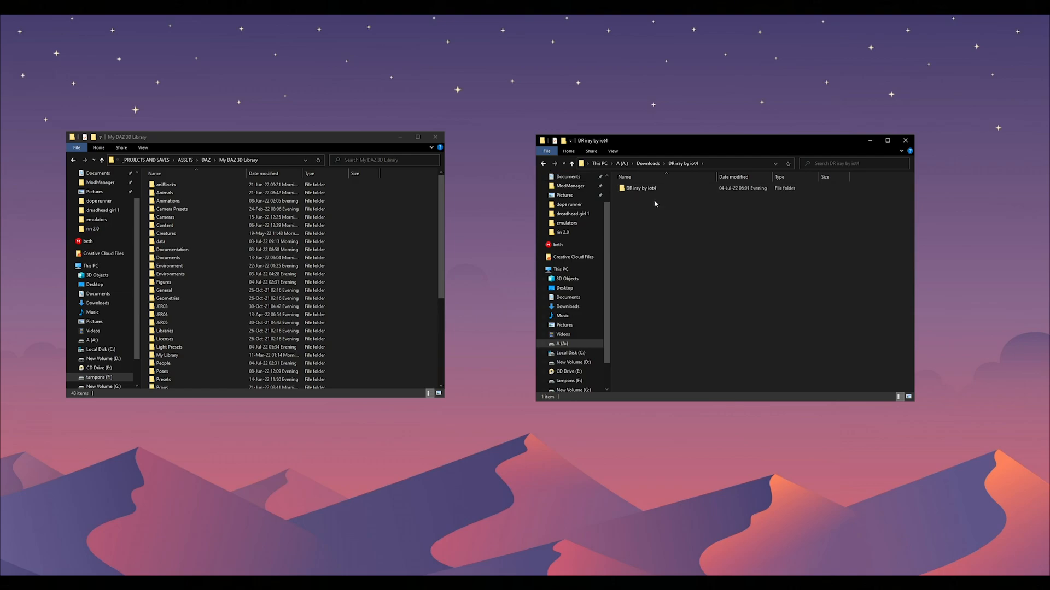
double_click(665, 189)
left_click_drag(359, 141, 368, 143)
left_click(754, 290)
left_click(417, 278)
left_click(671, 191)
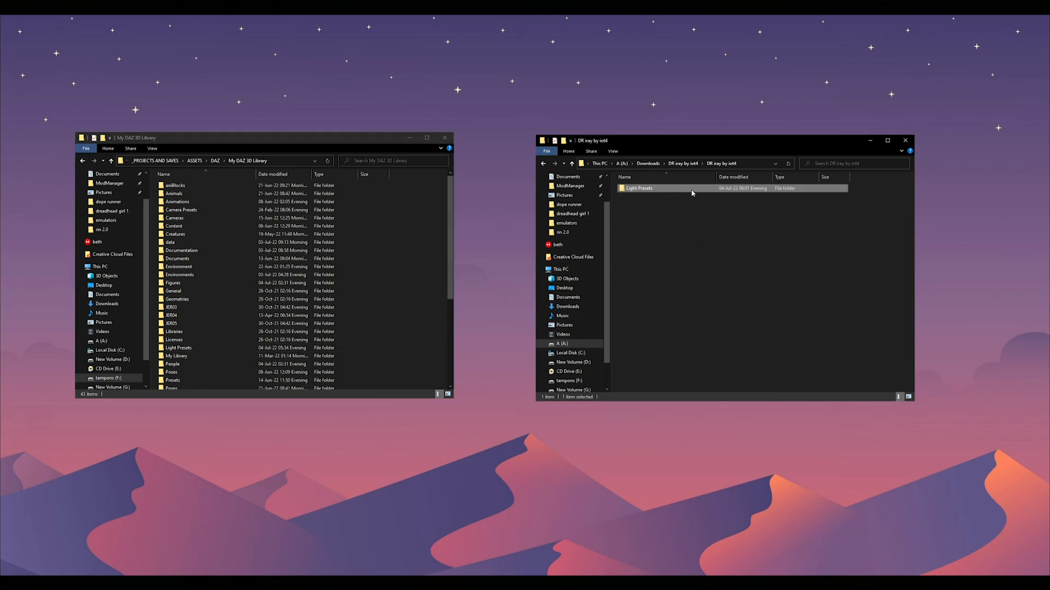
left_click_drag(692, 192, 410, 222)
left_click(492, 231)
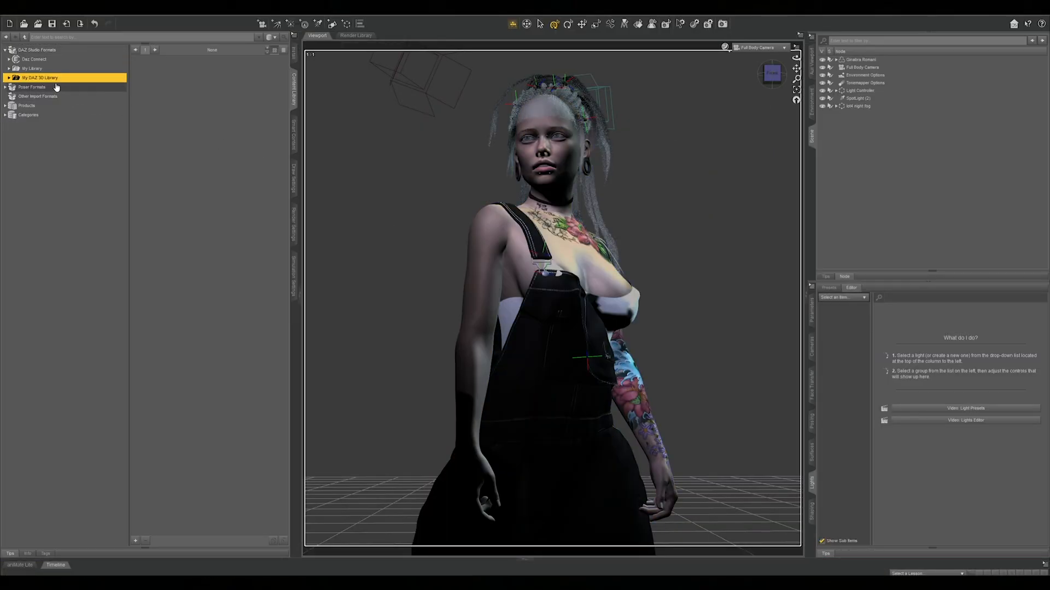
Switch to DAZ Studio, refresh DAZ Studio Formats and My DAZ 3D Library in the content library, and expand My DAZ 3D Library
right_click(46, 51)
left_click(64, 72)
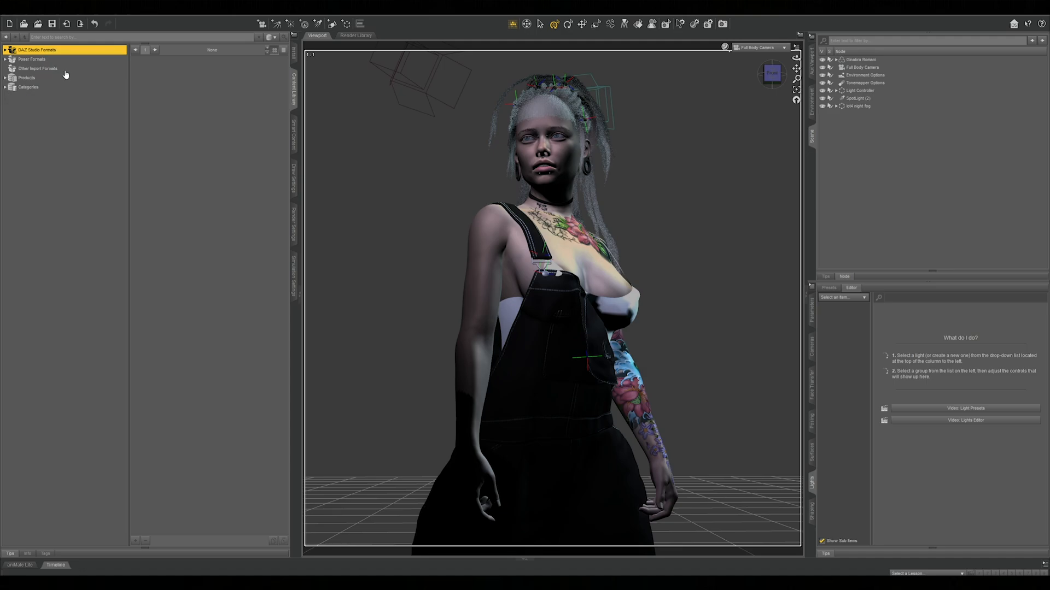
left_click(5, 50)
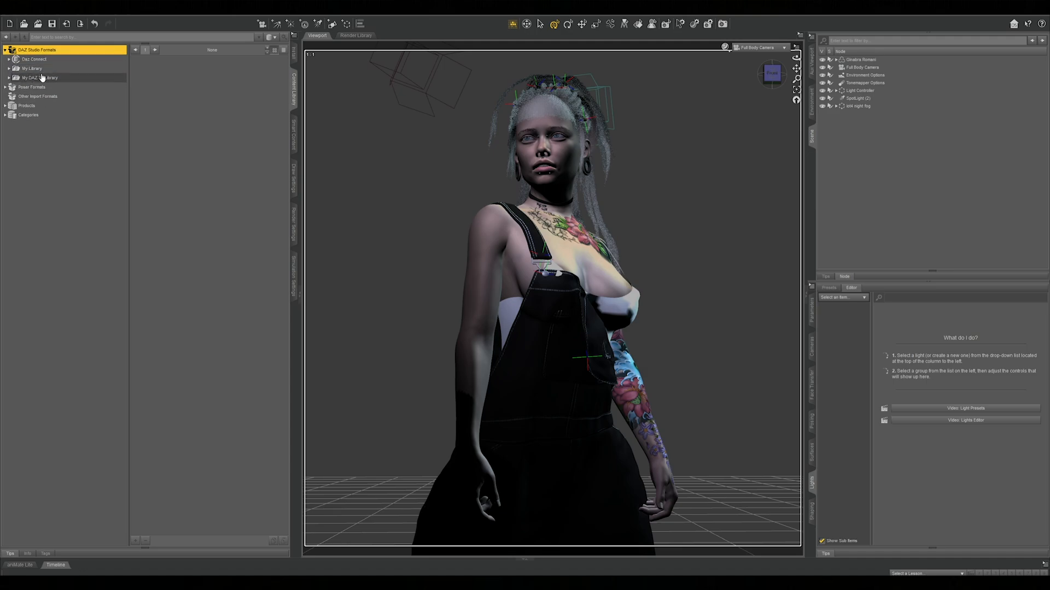
left_click(30, 82)
right_click(58, 81)
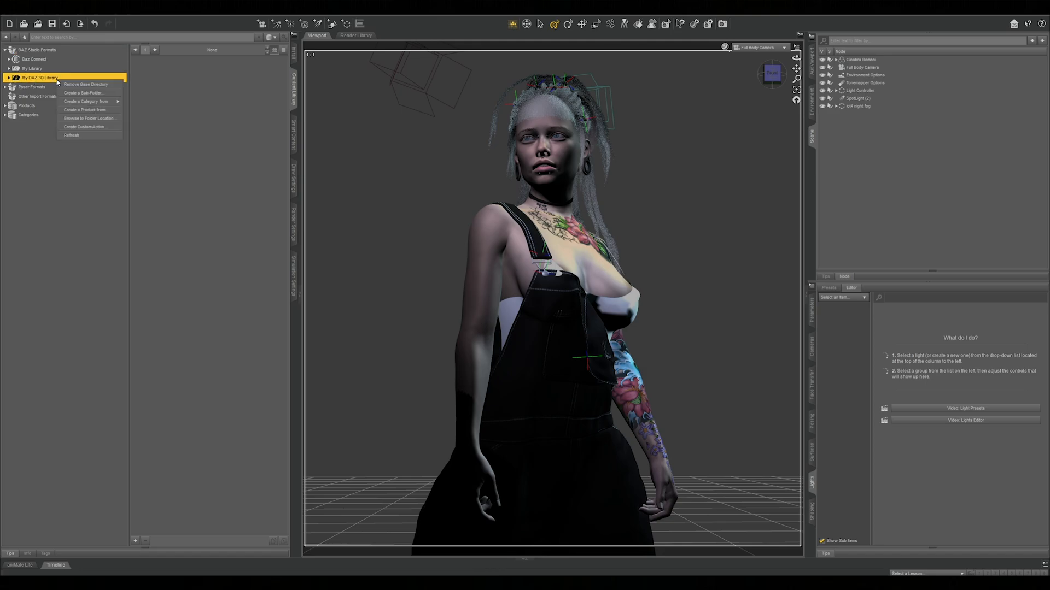
left_click(71, 135)
left_click(9, 78)
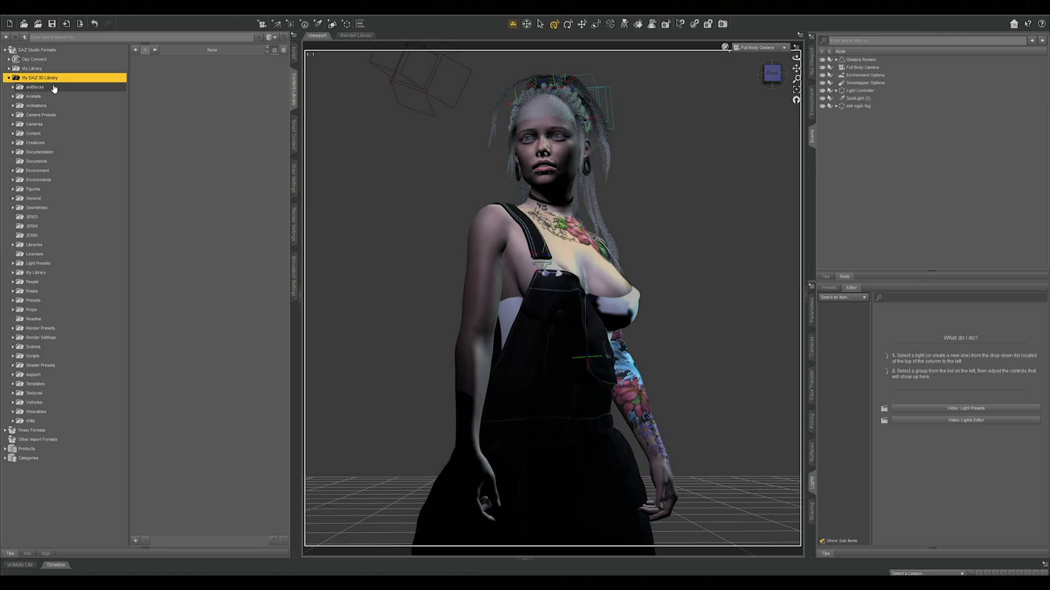
Open the dope runner folder inside Light Presets > iot4 to list the kit's light and fog presets
left_click(12, 263)
left_click(41, 346)
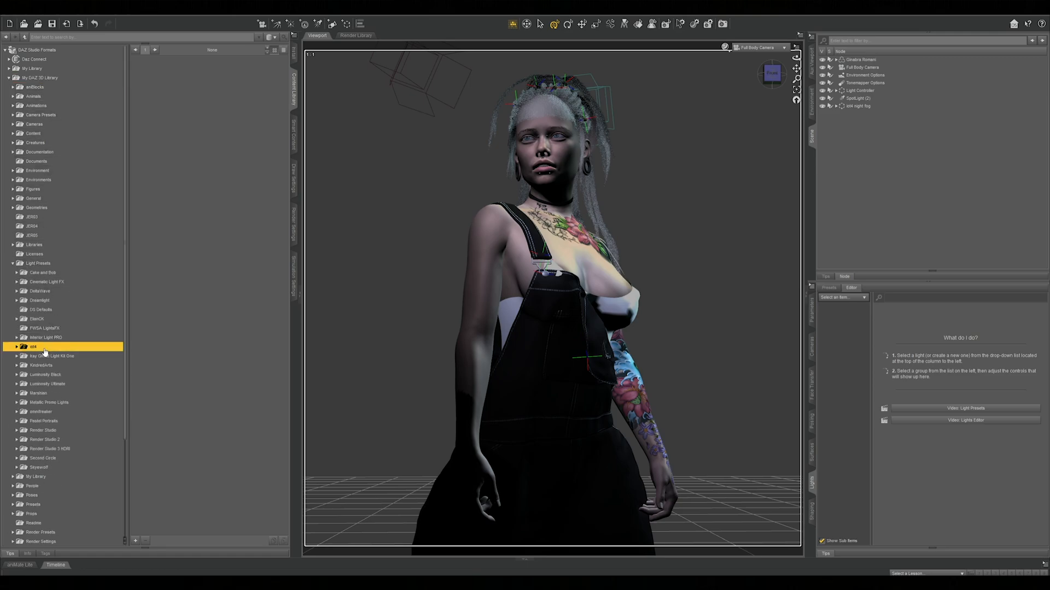
left_click(16, 347)
left_click(45, 356)
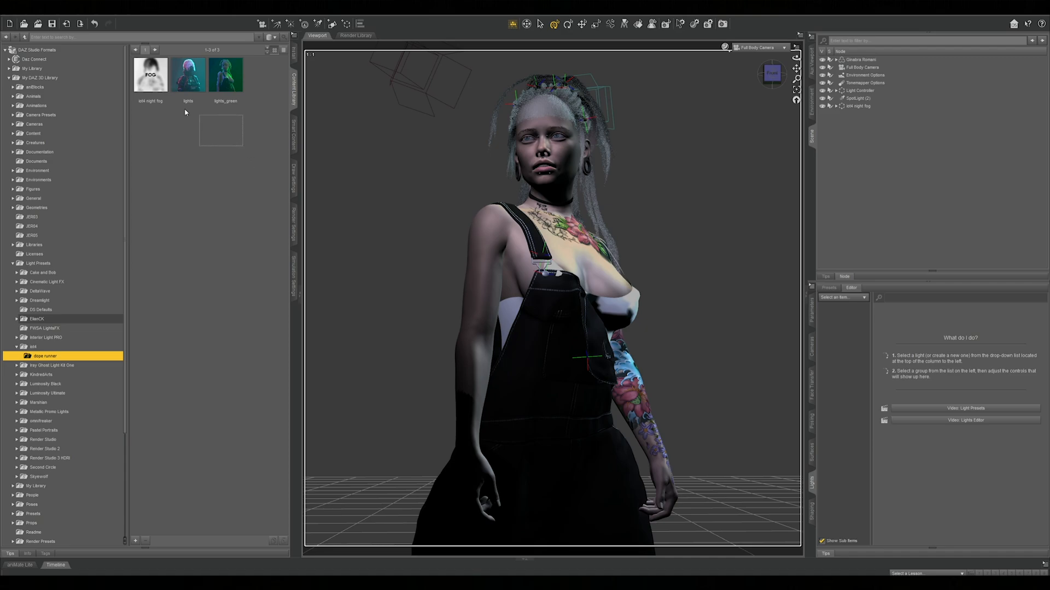
left_click_drag(192, 115, 155, 106)
left_click(211, 199)
key("alt+Tab")
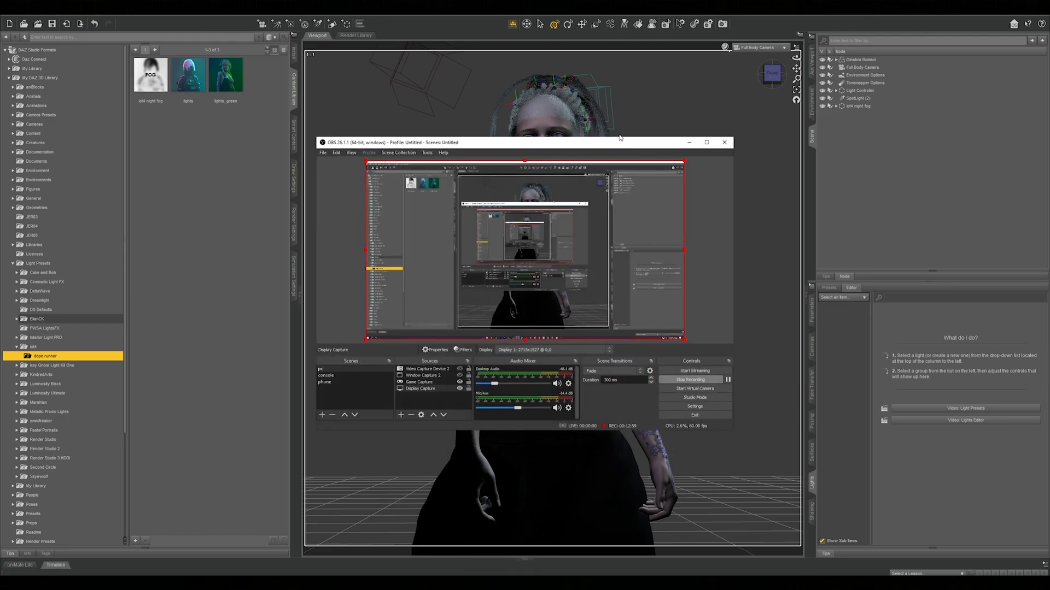
left_click_drag(620, 148, 636, 155)
left_click(709, 149)
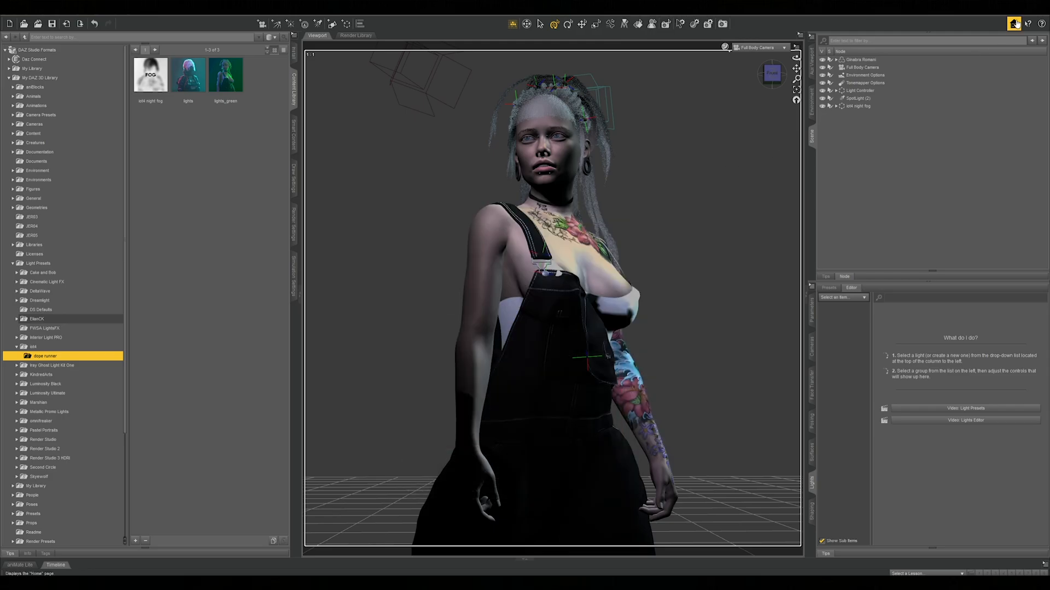